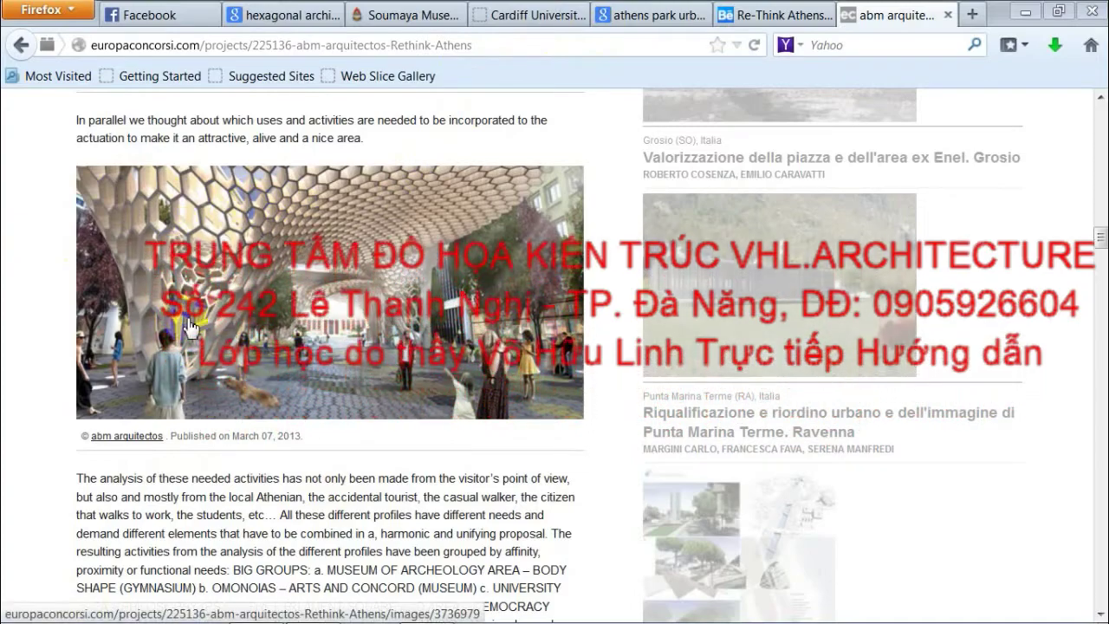
Scroll through the Soumaya Museum reference photos
click(412, 15)
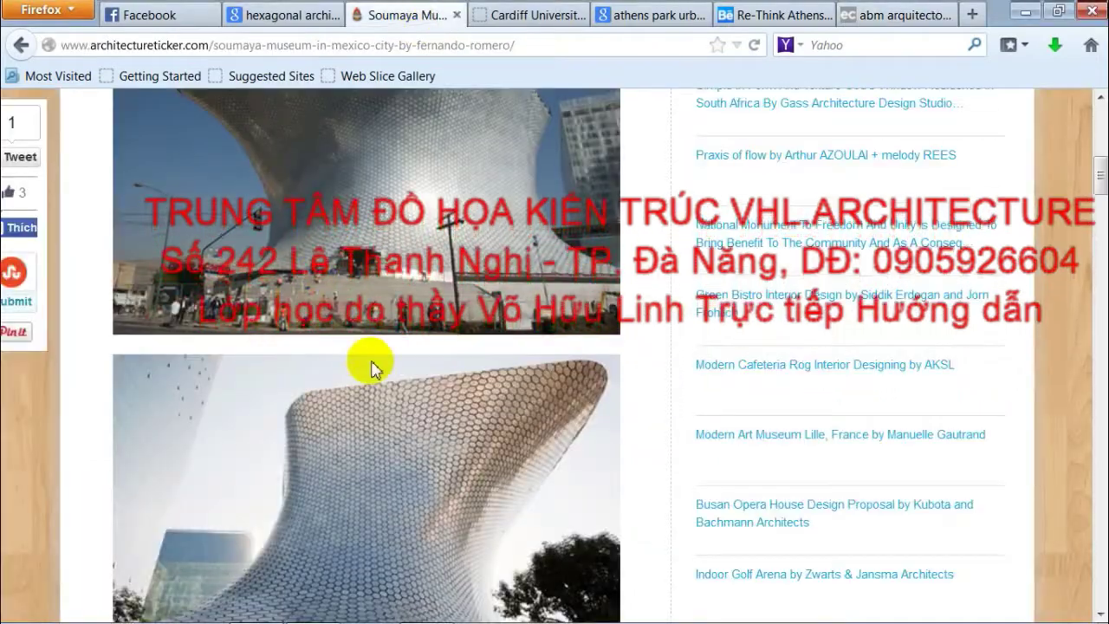
scroll(372, 363, down, 5)
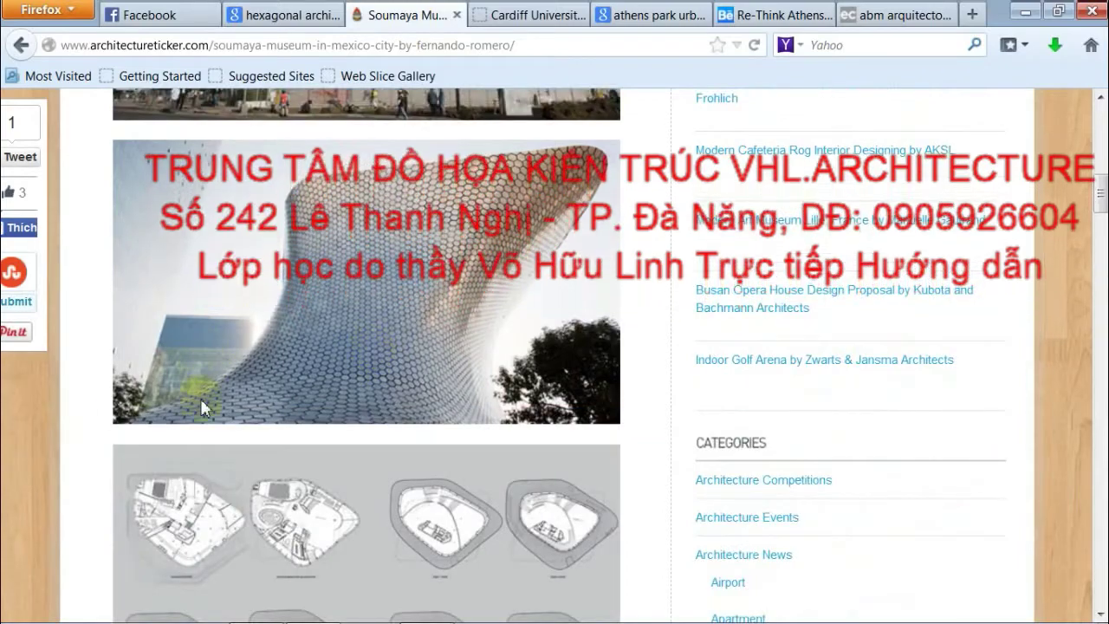
scroll(377, 372, up, 5)
scroll(376, 377, up, 2)
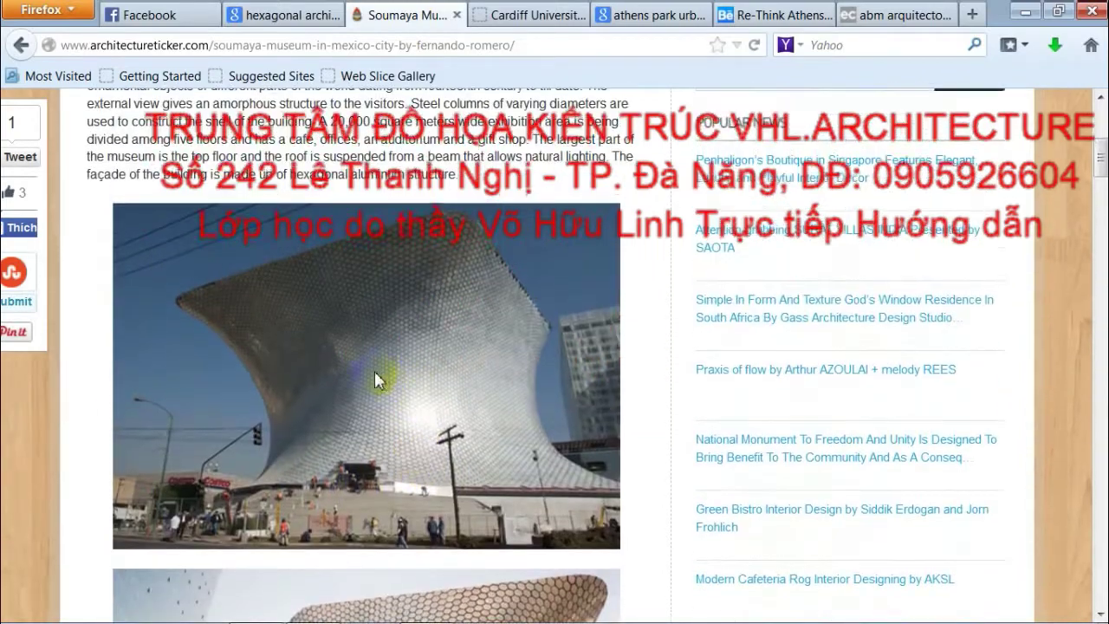
scroll(363, 398, up, 2)
scroll(363, 397, down, 7)
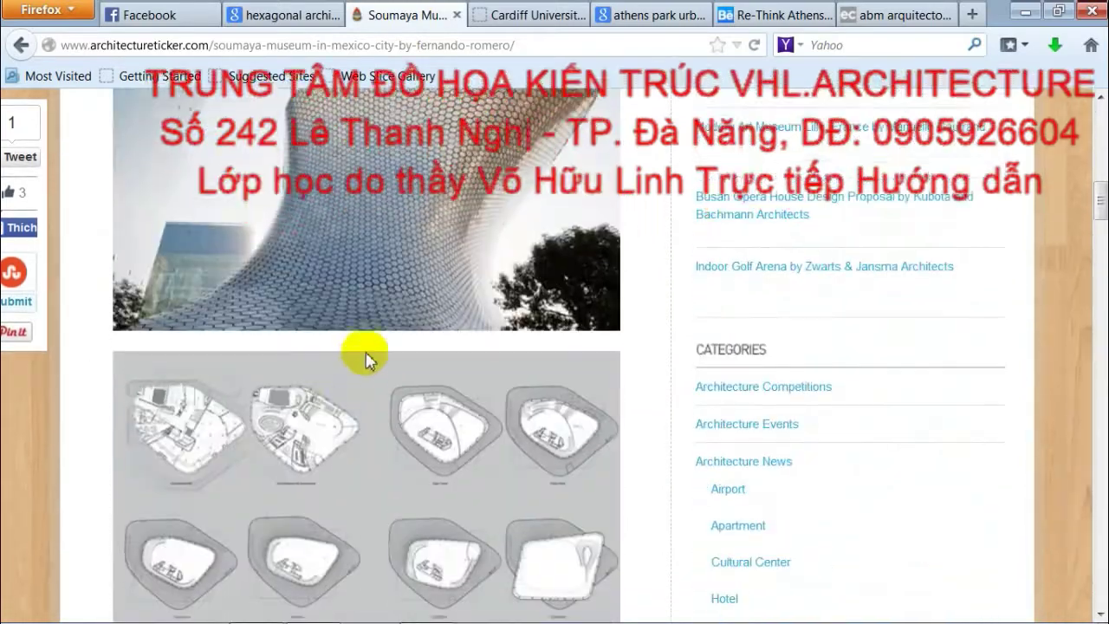
scroll(365, 360, up, 2)
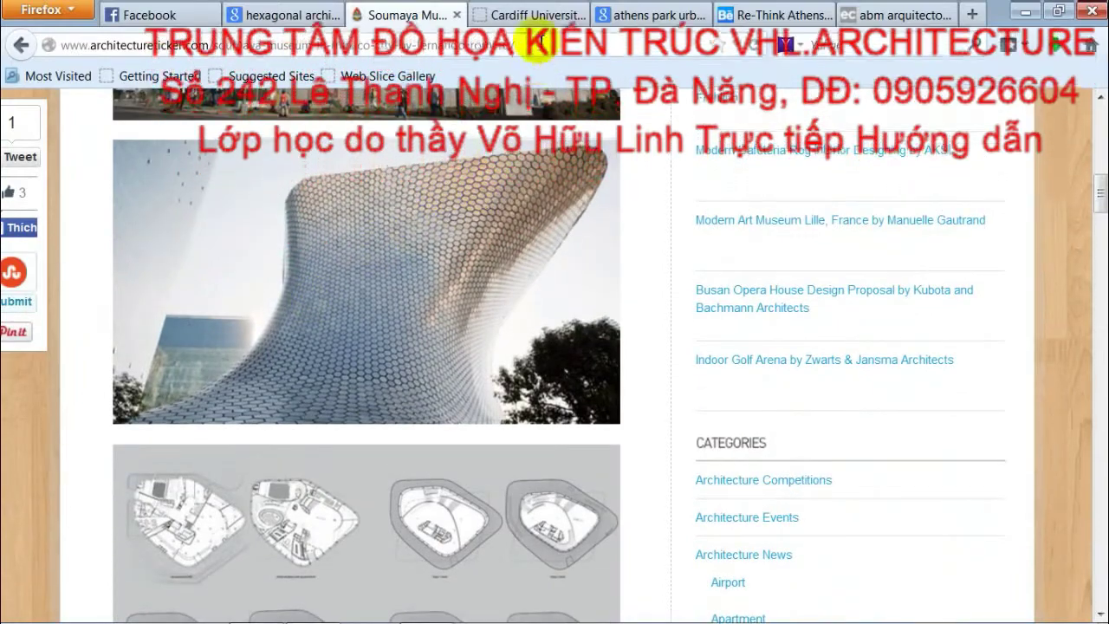
Browse the Cardiff University façade photos, then bring up SketchUp Pro
click(530, 15)
scroll(626, 495, up, 5)
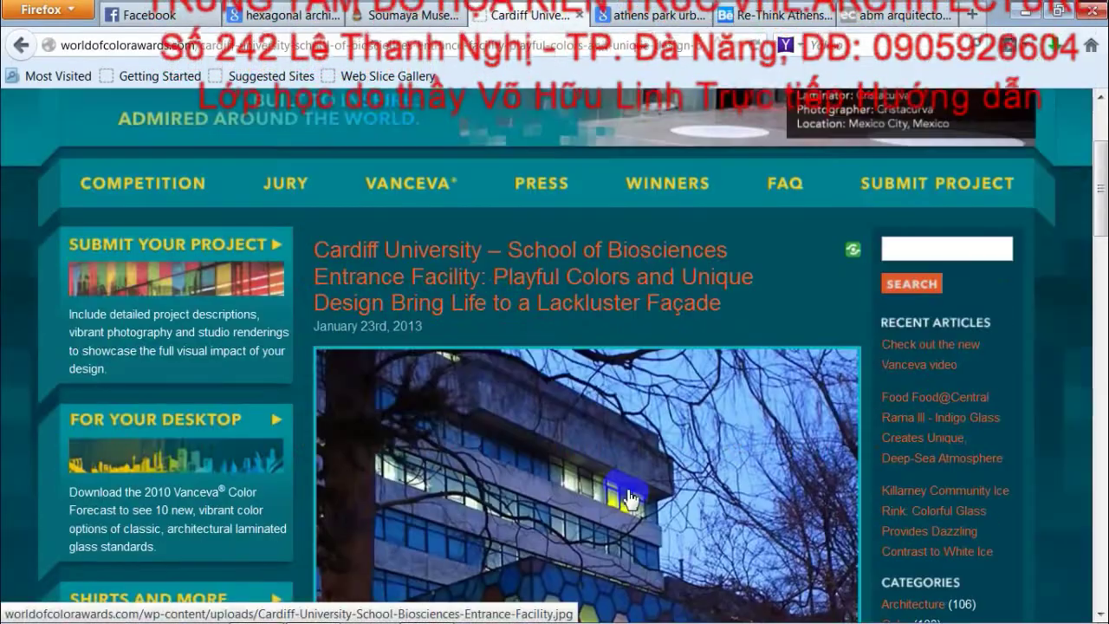
scroll(630, 500, down, 2)
scroll(667, 468, down, 2)
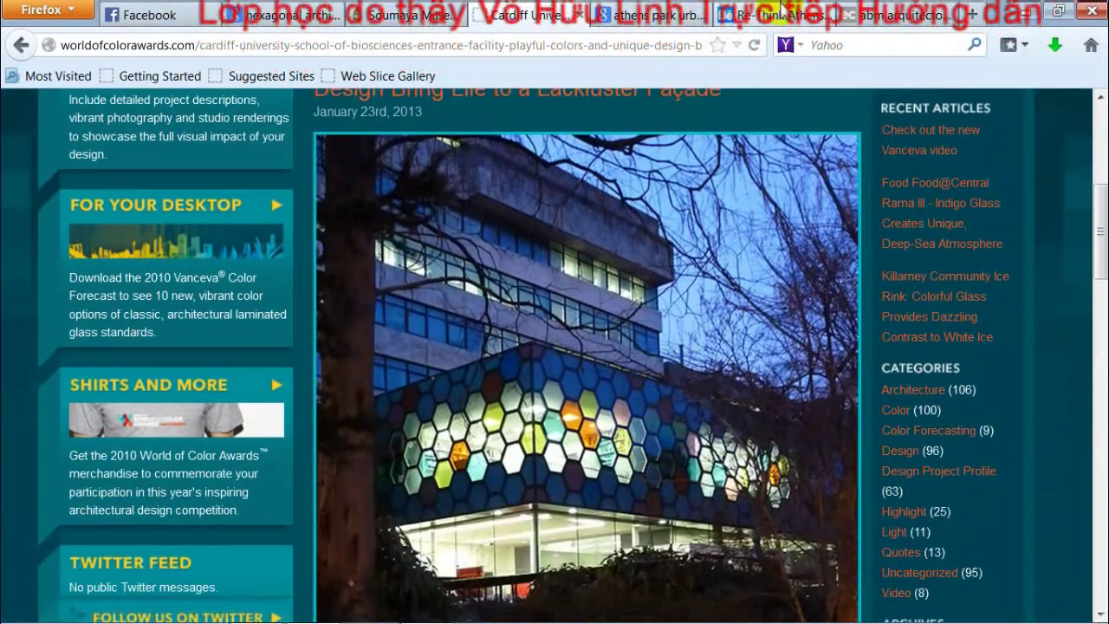
click(434, 609)
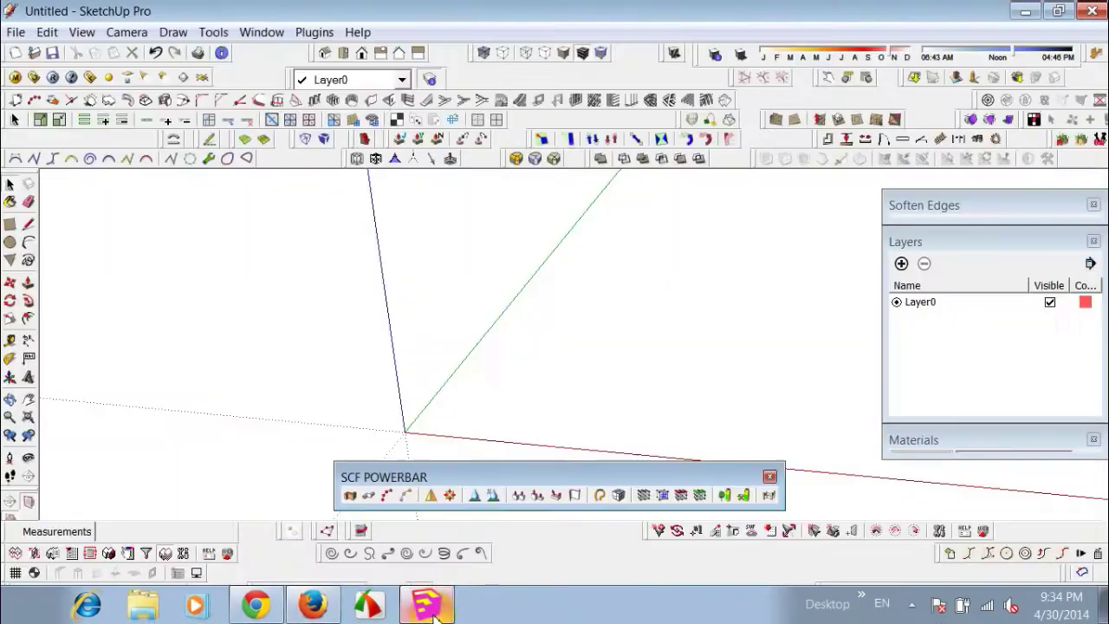
Dock the floating SCF Powerbar into the toolbar row and close the plugins list
click(574, 473)
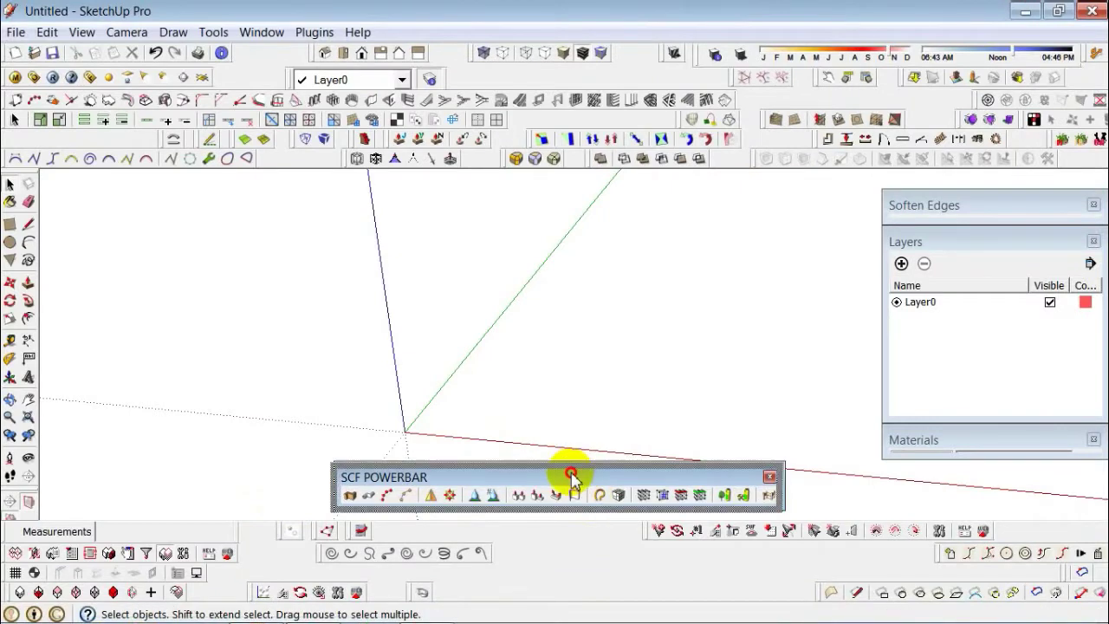
drag(573, 474, 559, 472)
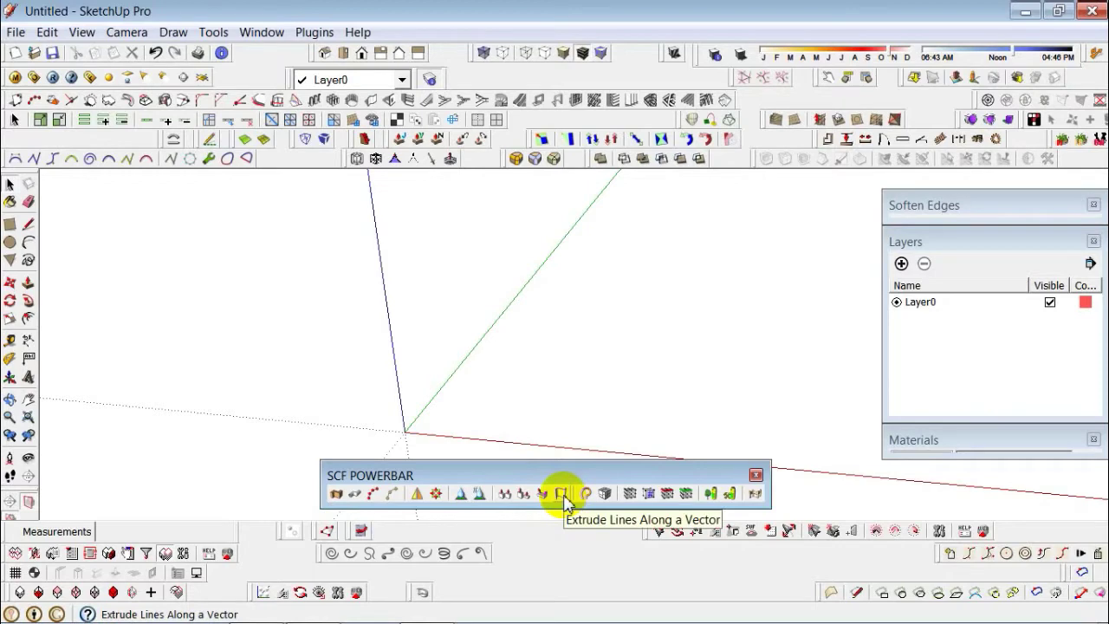
mouse_move(559, 476)
mouse_down()
mouse_move(606, 494)
mouse_move(628, 563)
mouse_up()
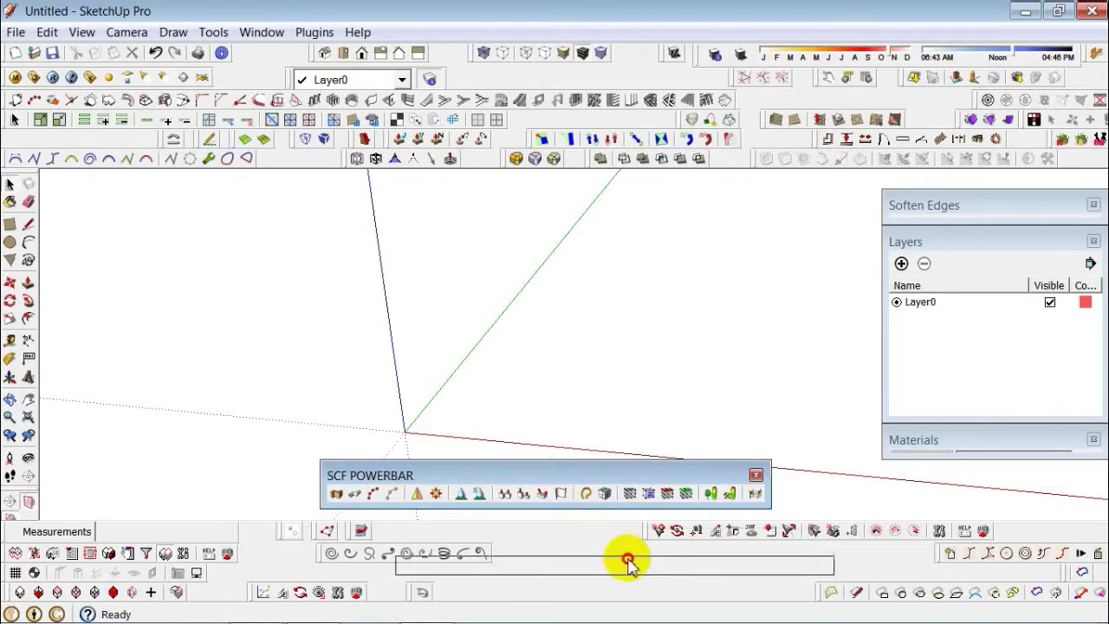
click(266, 33)
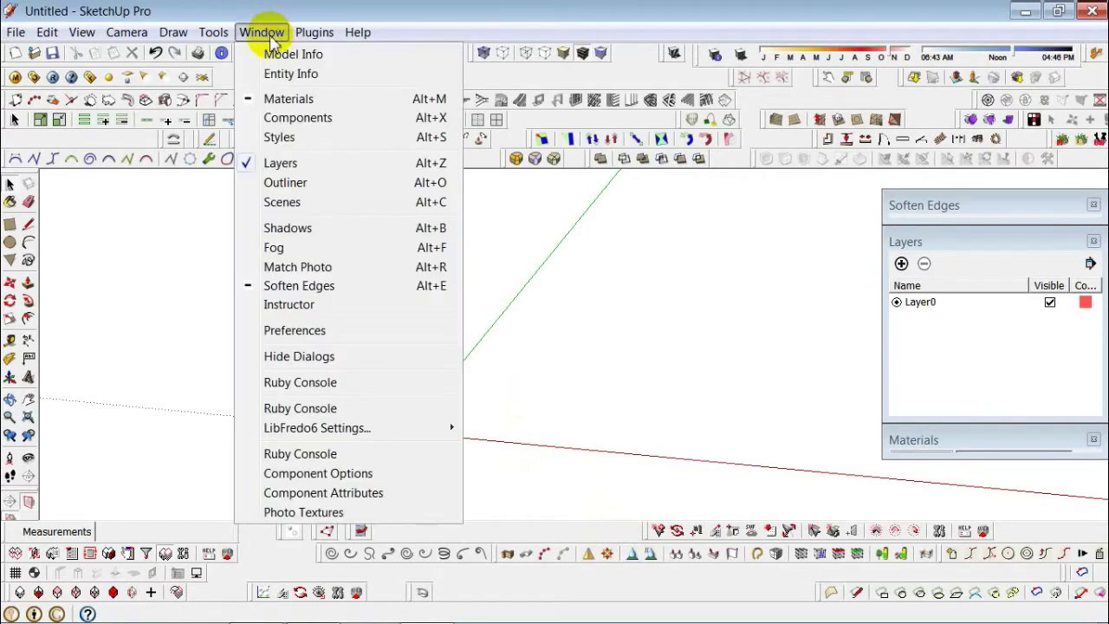
mouse_move(314, 32)
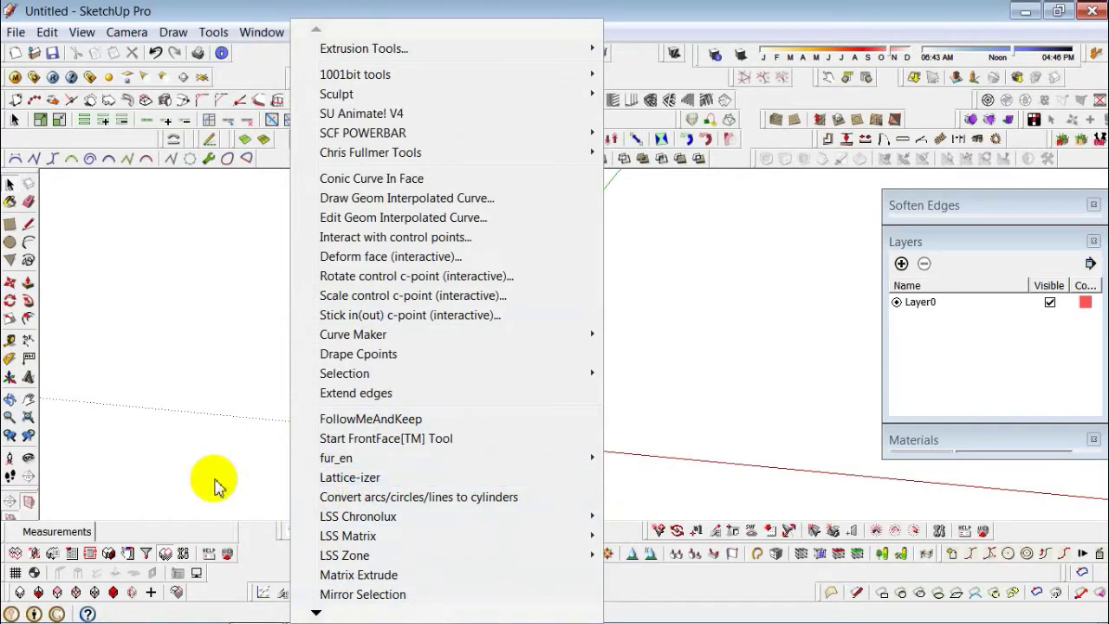
click(197, 477)
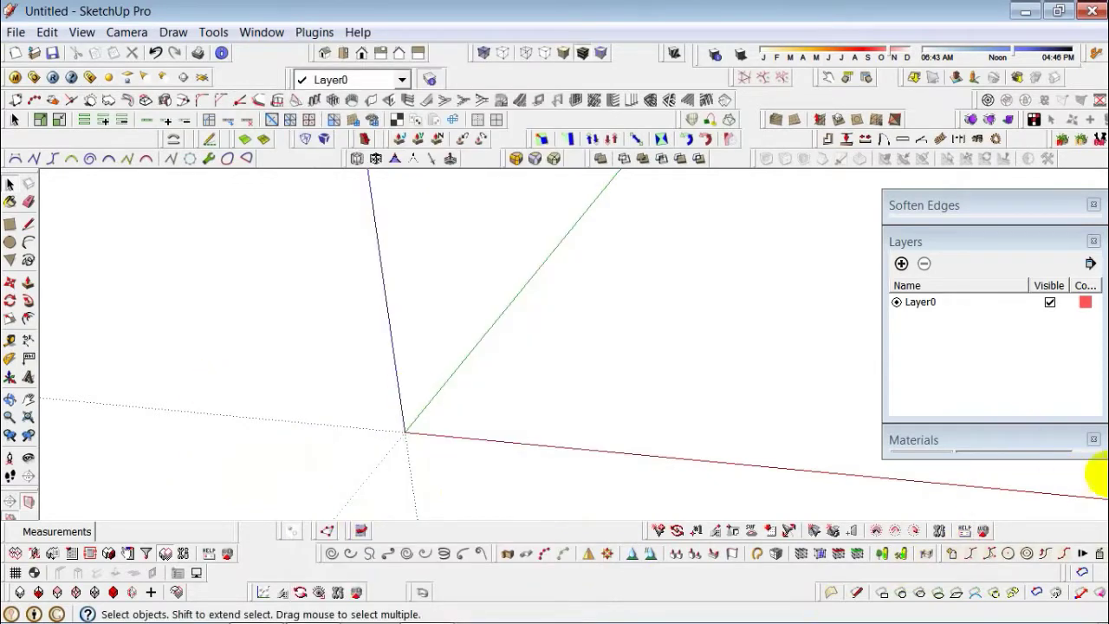
click(10, 263)
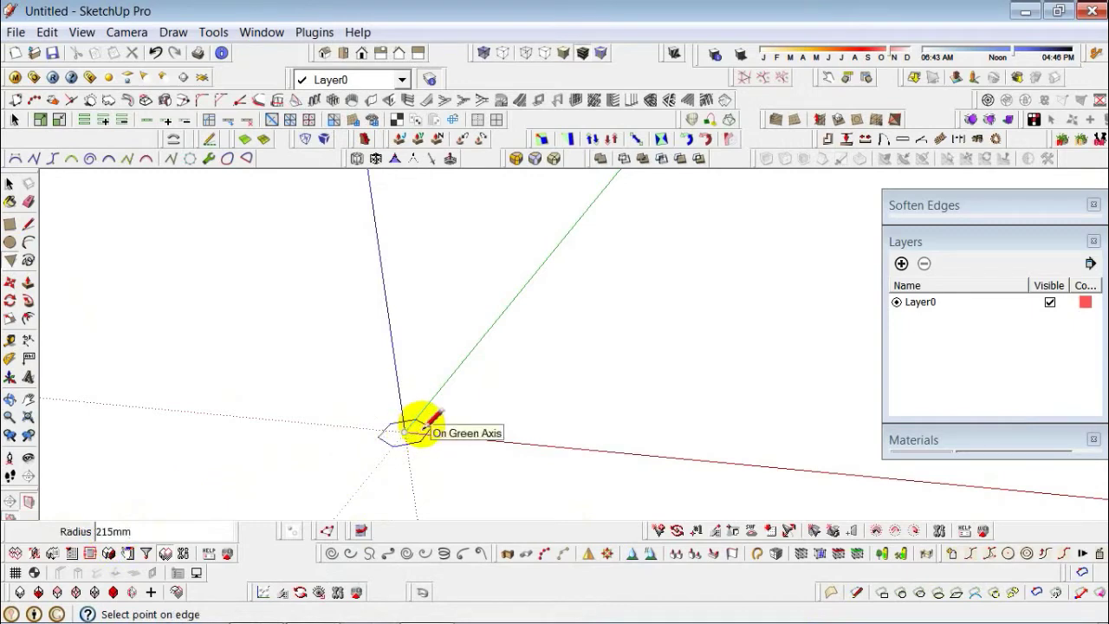
text(400)
Finish the 400-radius hexagon at the origin, then orbit and select it
click(424, 420)
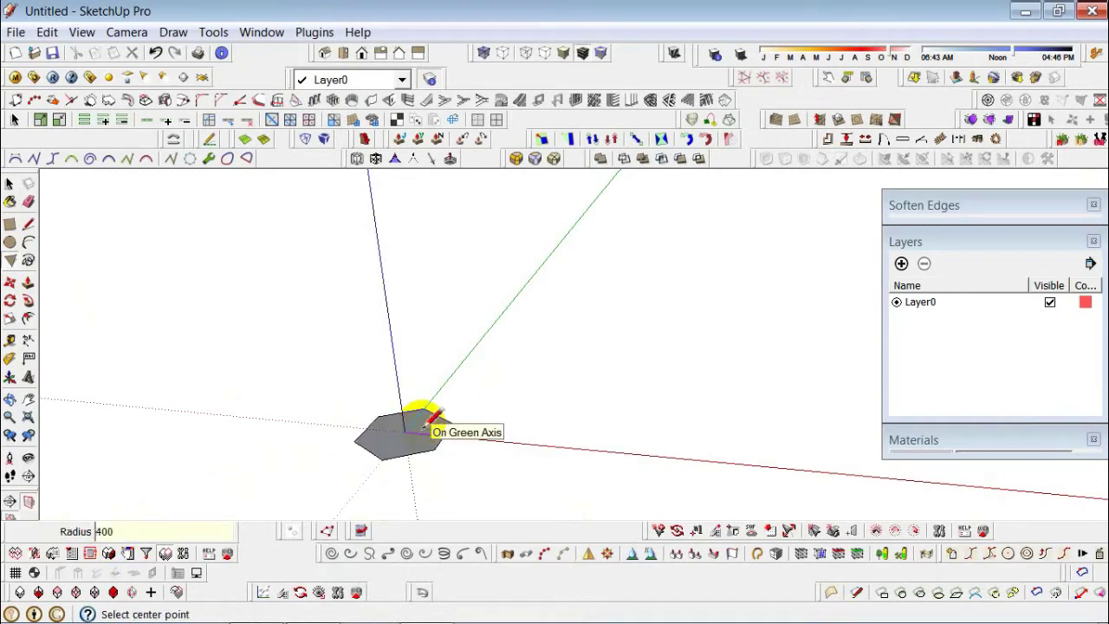
key(space)
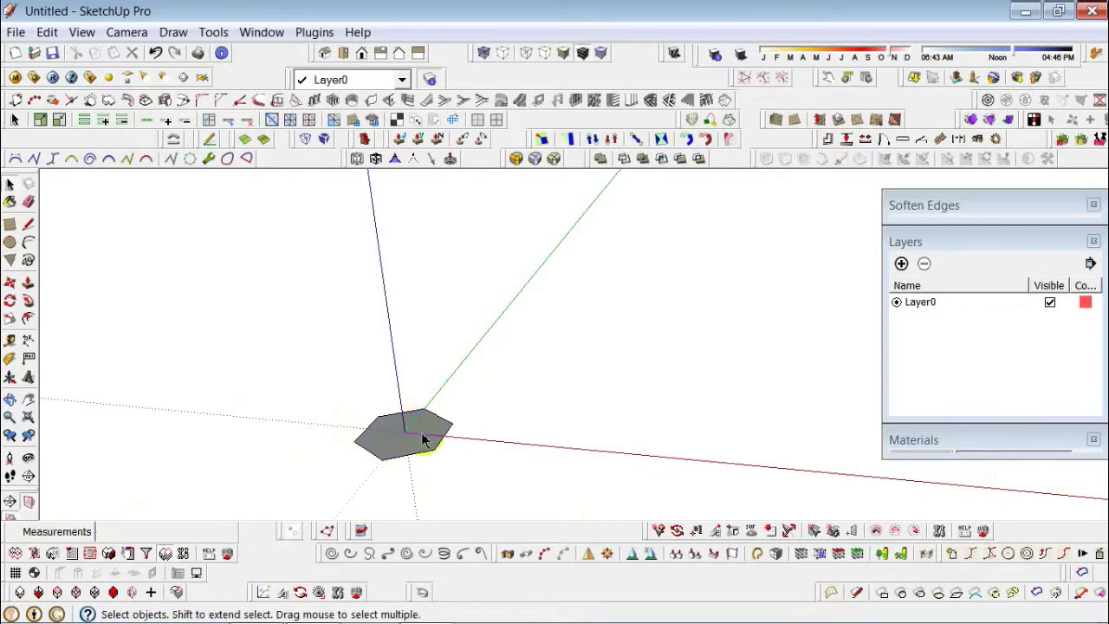
mouse_move(424, 442)
middle_down()
mouse_move(445, 395)
mouse_move(396, 416)
mouse_move(383, 445)
mouse_move(517, 154)
mouse_move(396, 401)
middle_up()
drag(337, 353, 473, 455)
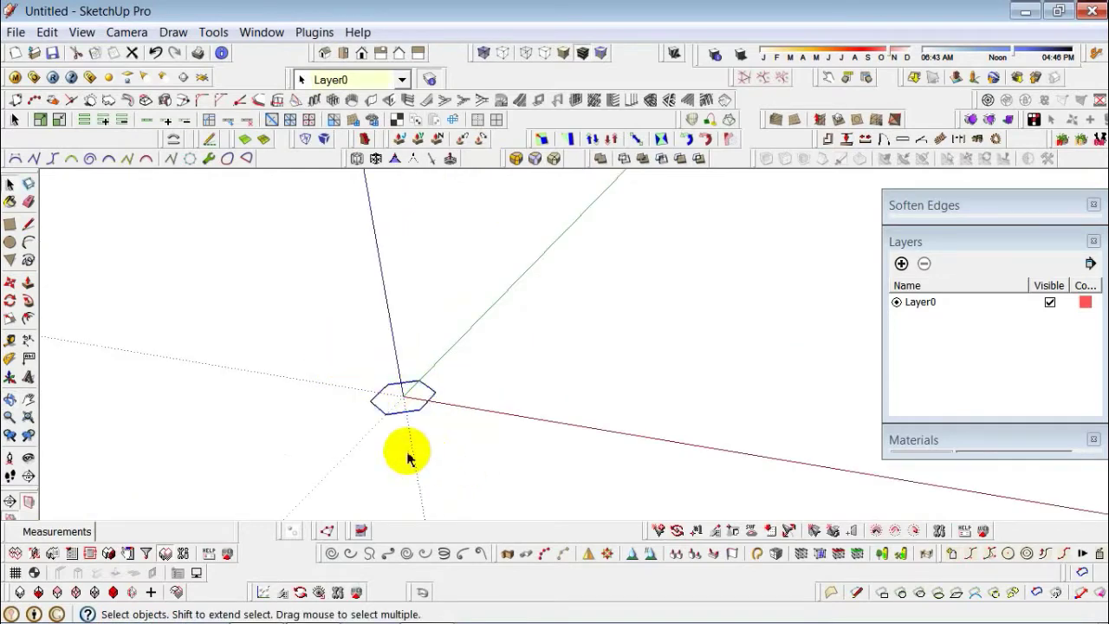
Copy the hexagon edge-to-edge 20 times along the red axis
scroll(407, 458, up, 2)
click(11, 288)
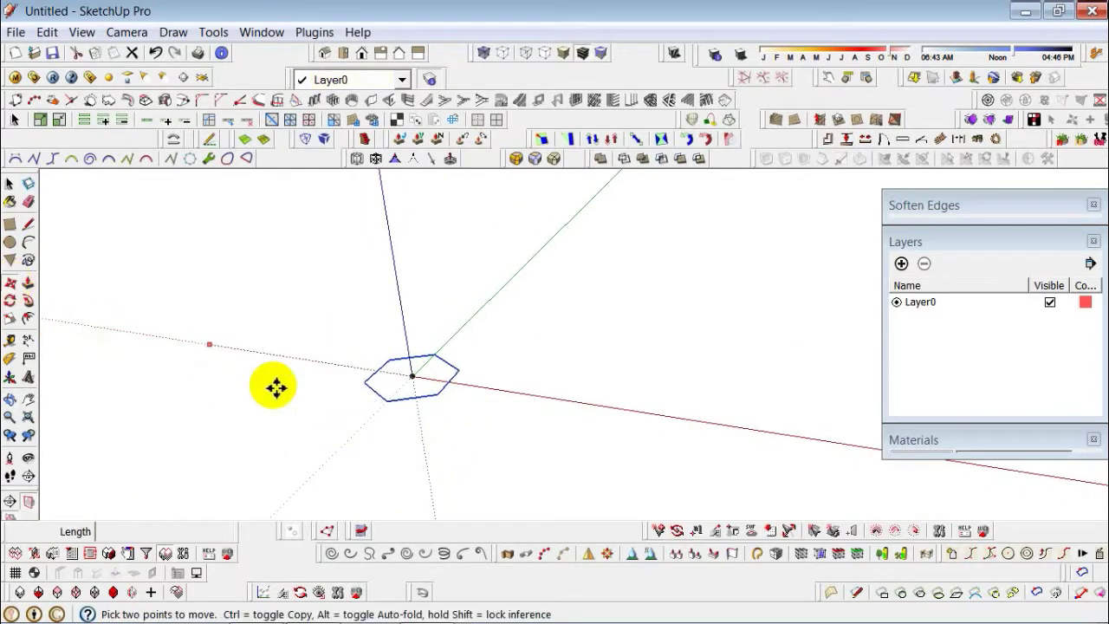
ctrl+click(363, 385)
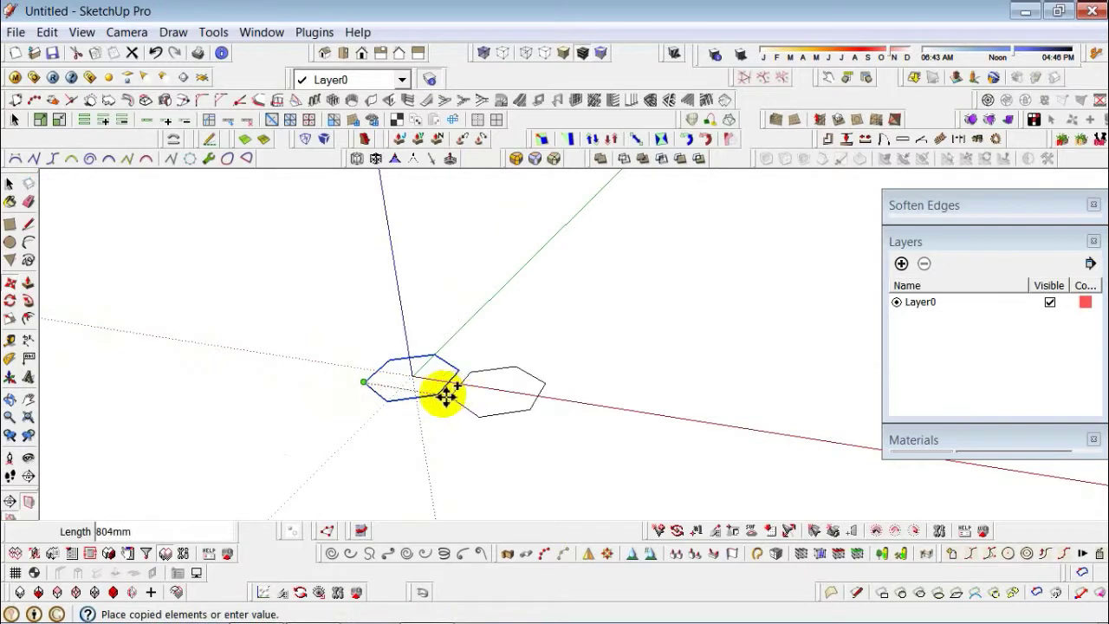
click(435, 396)
text(20)
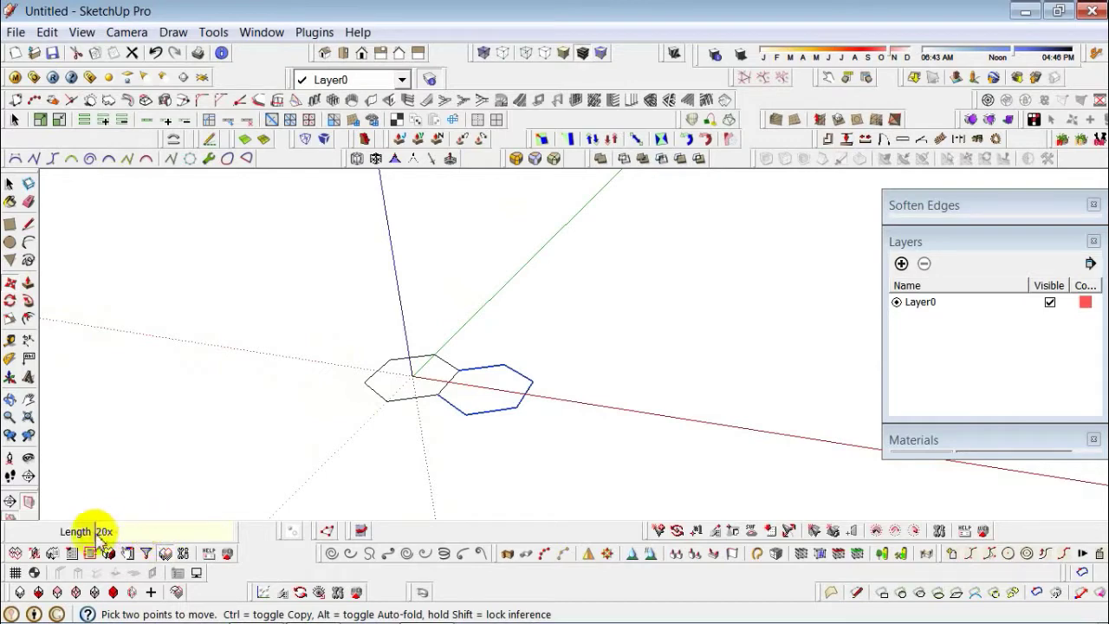
key(Return)
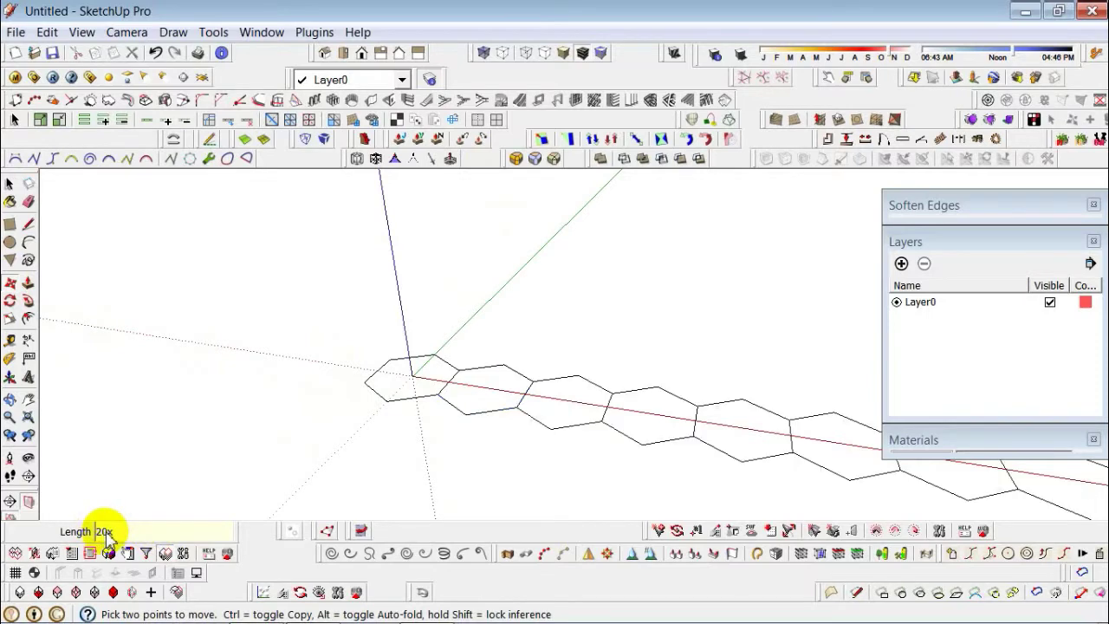
middle_drag(425, 395, 390, 407)
scroll(390, 406, down, 3)
scroll(379, 378, down, 2)
scroll(346, 364, down, 1)
mouse_move(347, 363)
middle_down()
mouse_move(416, 459)
mouse_move(434, 448)
middle_up()
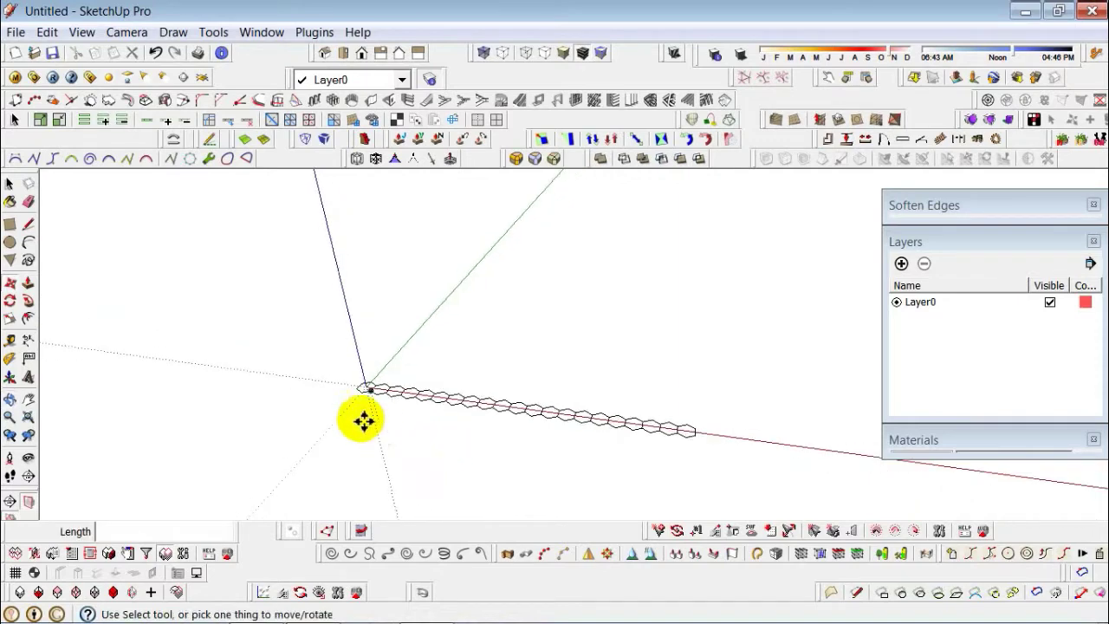
Copy the whole hexagon row alongside itself, then select both rows
key(space)
drag(299, 343, 737, 492)
click(12, 284)
click(357, 394)
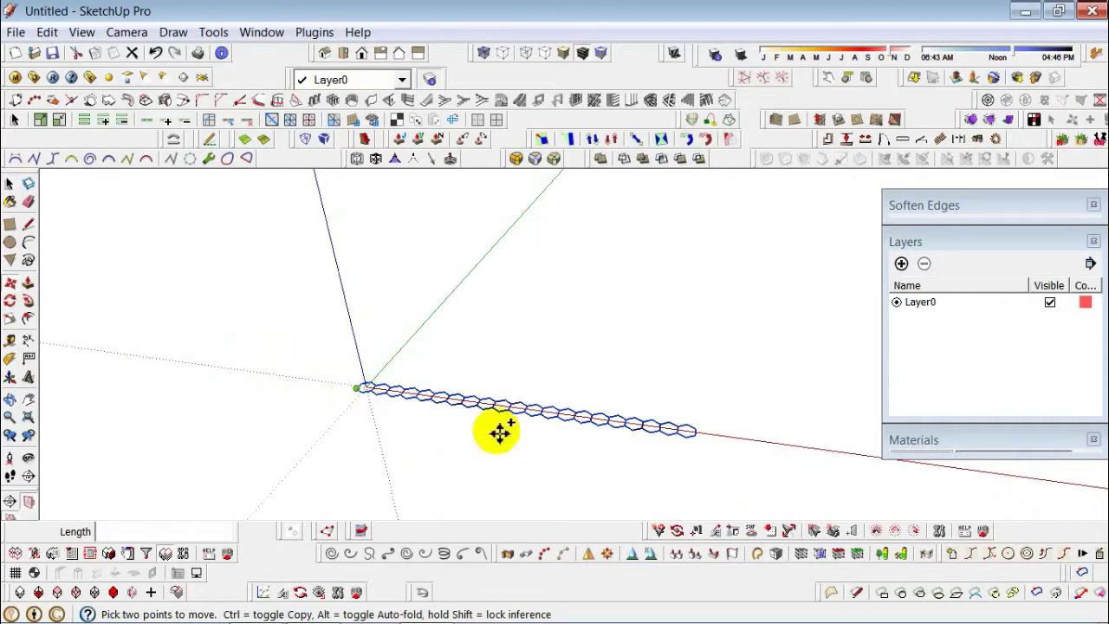
key(ctrl)
click(696, 433)
scroll(361, 388, down, 2)
scroll(272, 401, down, 2)
key(space)
drag(270, 346, 824, 459)
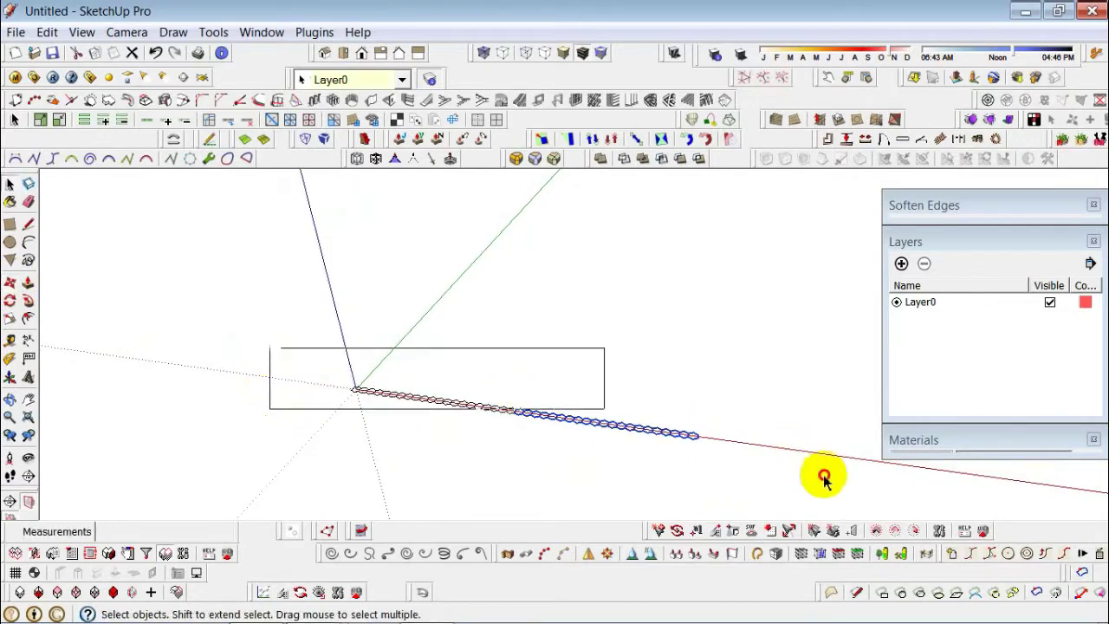
scroll(722, 471, up, 2)
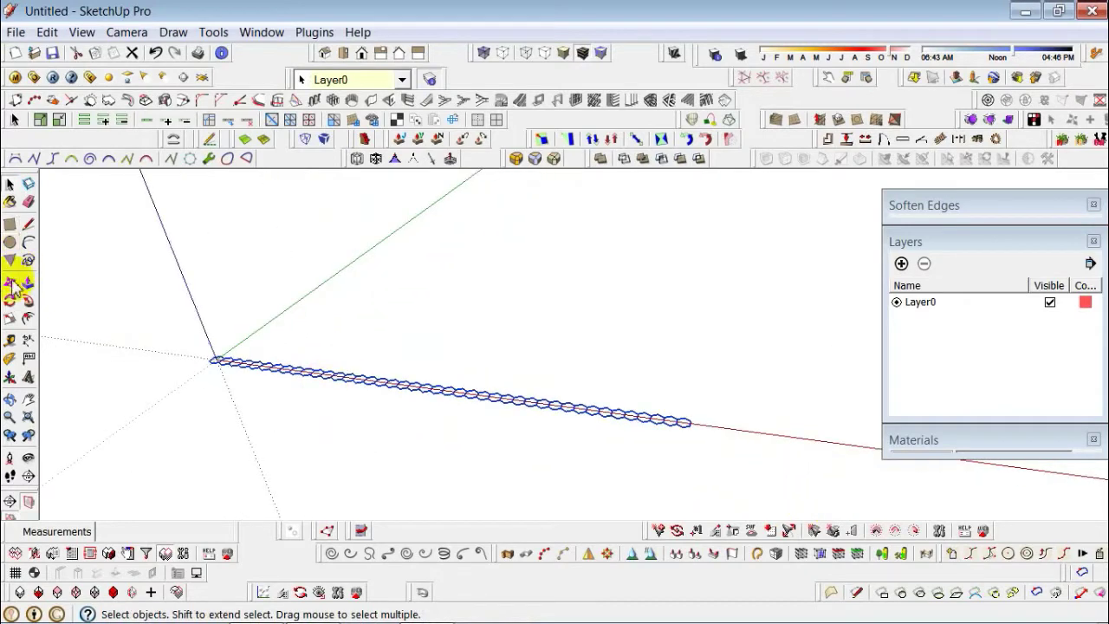
Copy the two hexagon rows so the new hexagons interlock with the originals
click(12, 286)
scroll(265, 361, up, 2)
scroll(230, 344, up, 2)
mouse_move(231, 344)
middle_down()
mouse_move(247, 431)
mouse_move(232, 371)
middle_up()
click(233, 359)
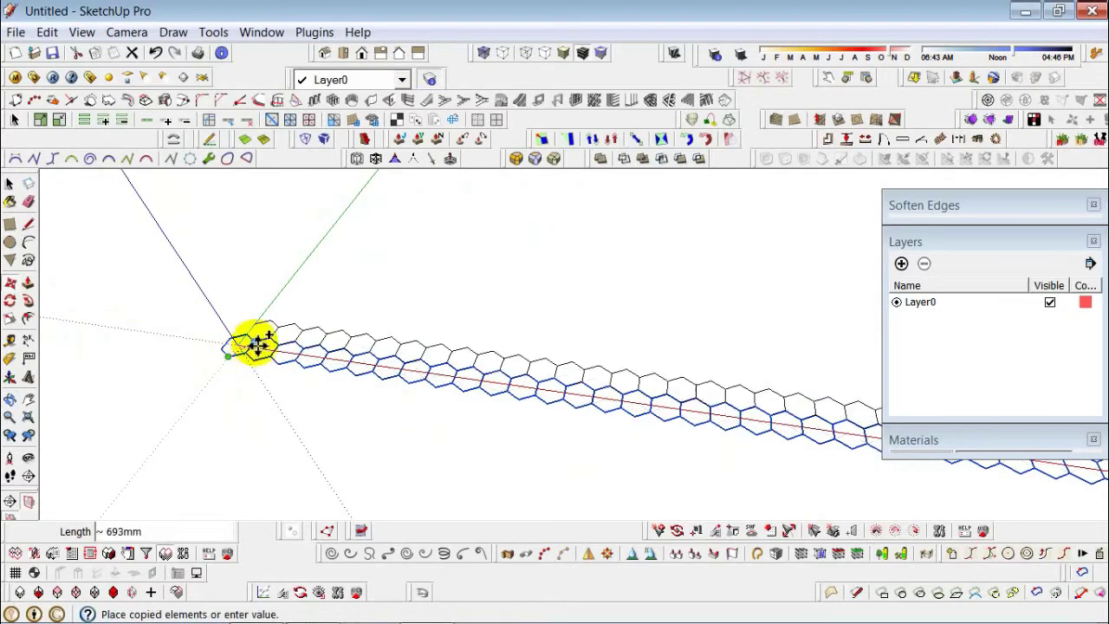
click(257, 341)
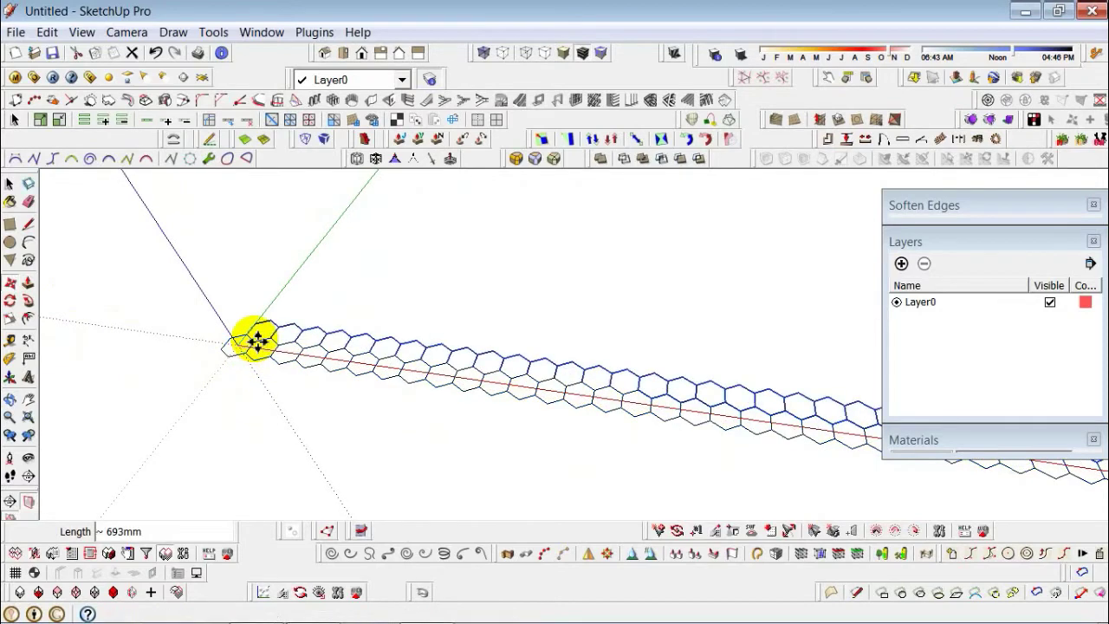
scroll(198, 363, down, 2)
scroll(217, 378, down, 2)
scroll(217, 379, down, 2)
scroll(191, 372, down, 2)
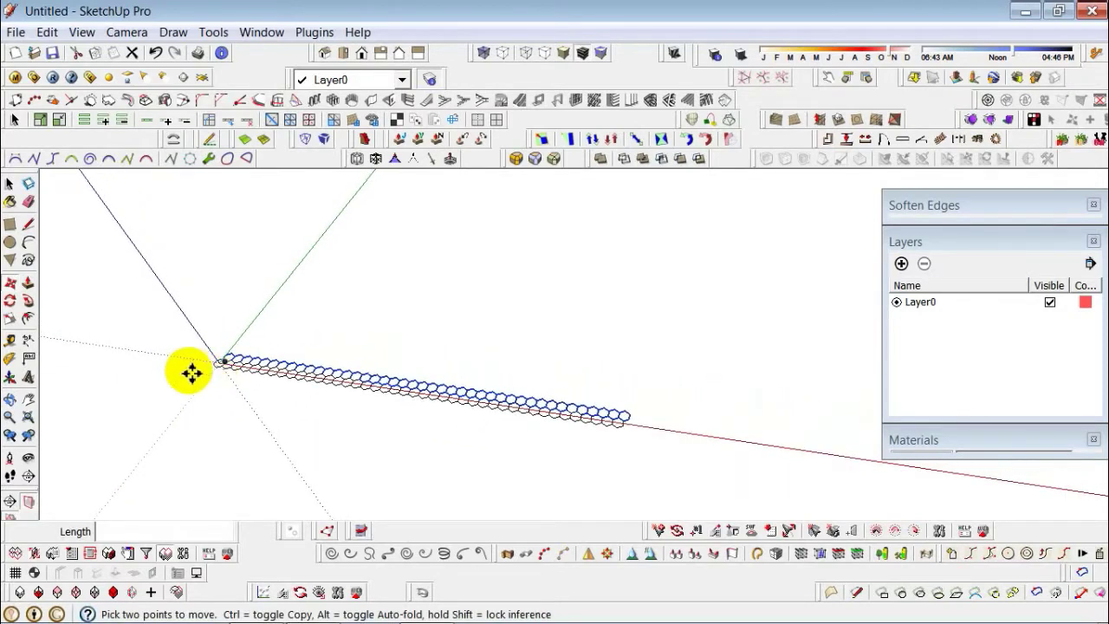
key(space)
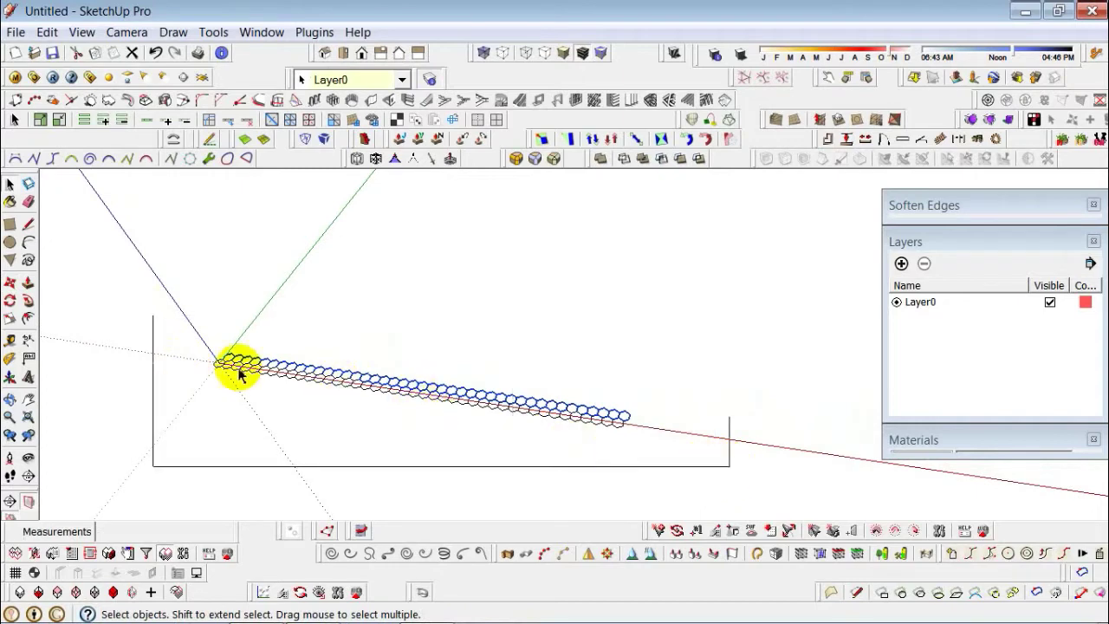
scroll(203, 347, up, 2)
scroll(202, 347, up, 2)
scroll(202, 347, up, 2)
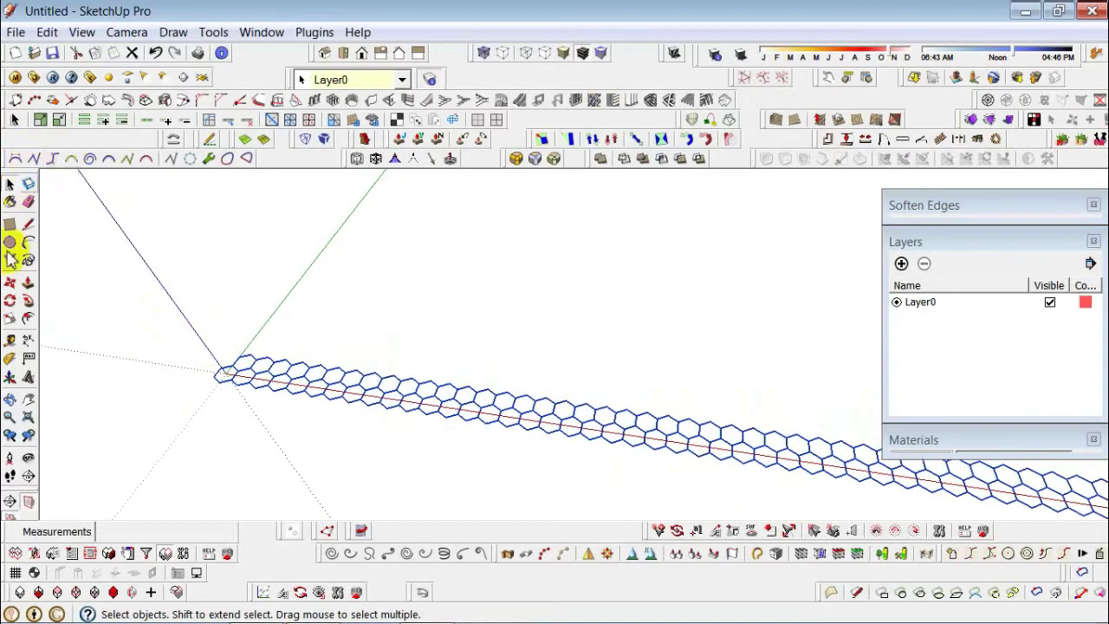
Copy the row 1200mm along the green axis with a 20x repeat
click(9, 283)
scroll(203, 351, up, 3)
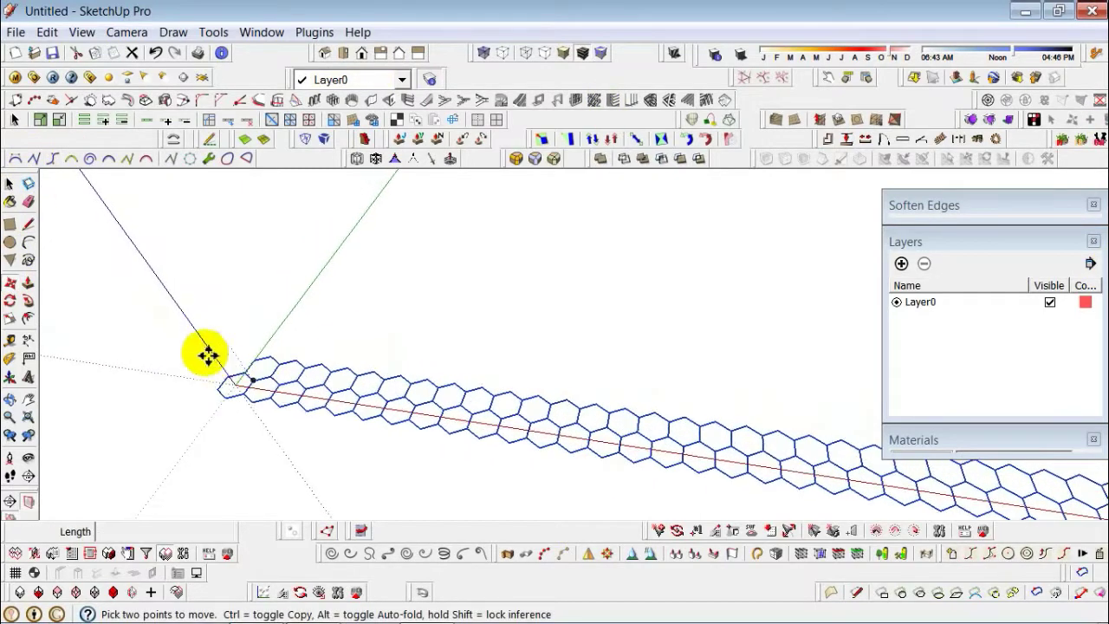
key(ctrl)
click(245, 395)
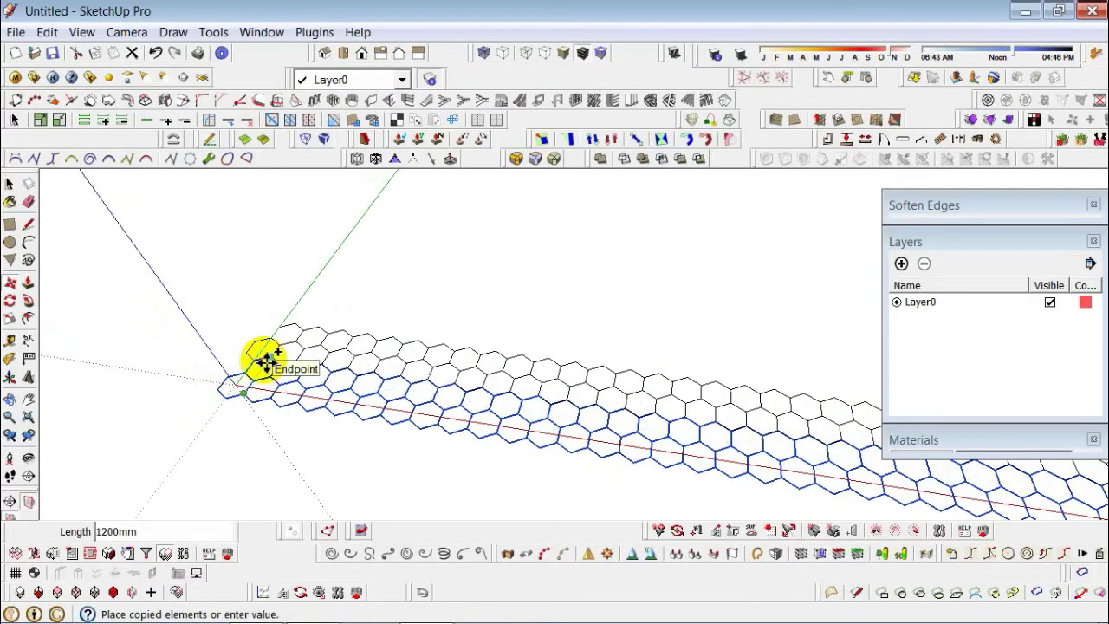
click(268, 359)
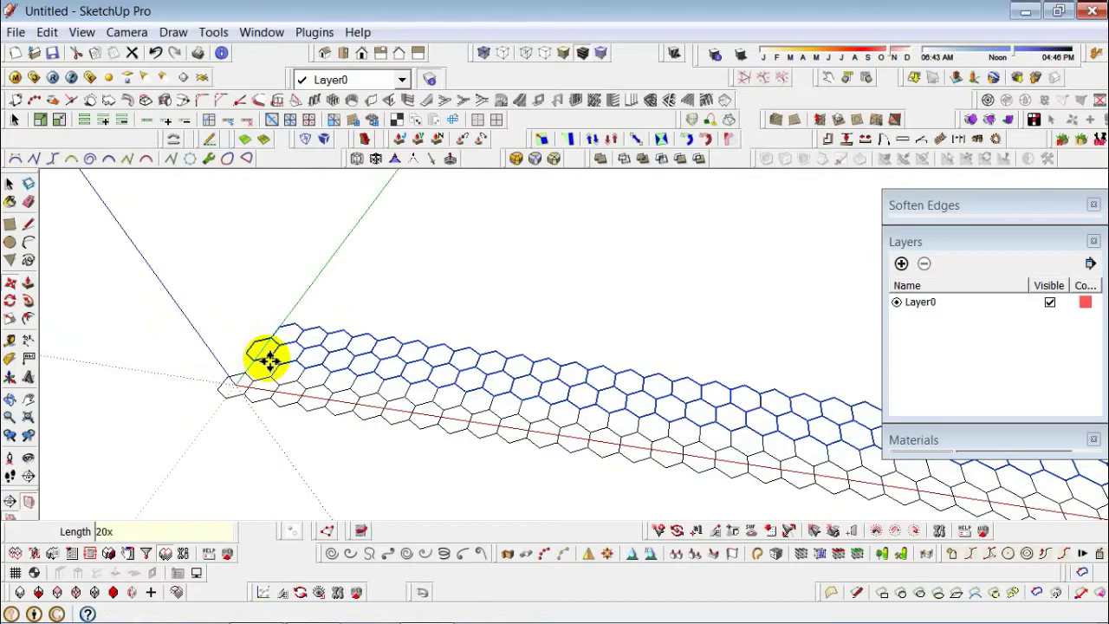
scroll(269, 360, down, 2)
scroll(267, 360, down, 1)
scroll(291, 373, down, 1)
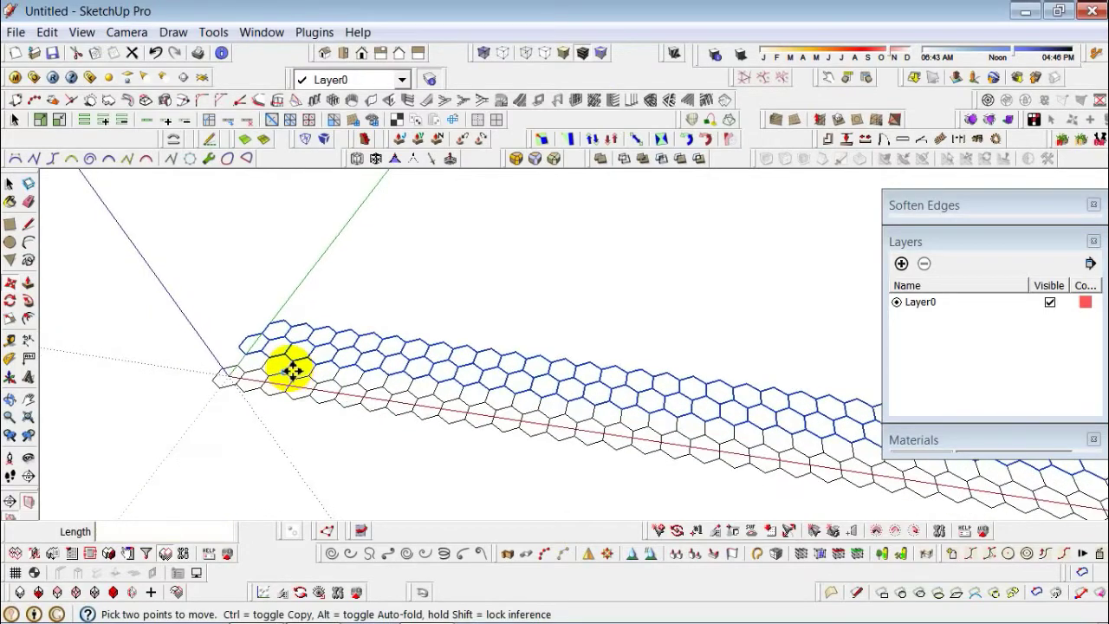
scroll(216, 397, up, 2)
scroll(216, 396, down, 2)
scroll(228, 384, up, 1)
scroll(193, 401, down, 1)
scroll(180, 381, down, 2)
key(space)
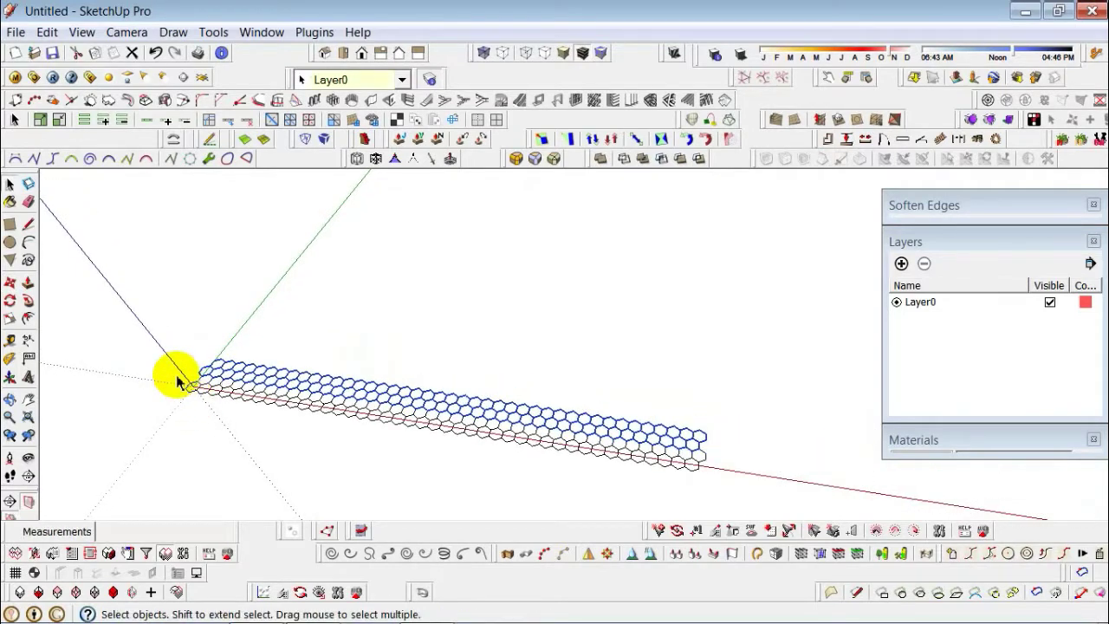
Select the hexagon strip and copy it 1200mm away, repeated 20 times
click(178, 381)
drag(149, 336, 754, 506)
scroll(131, 354, up, 1)
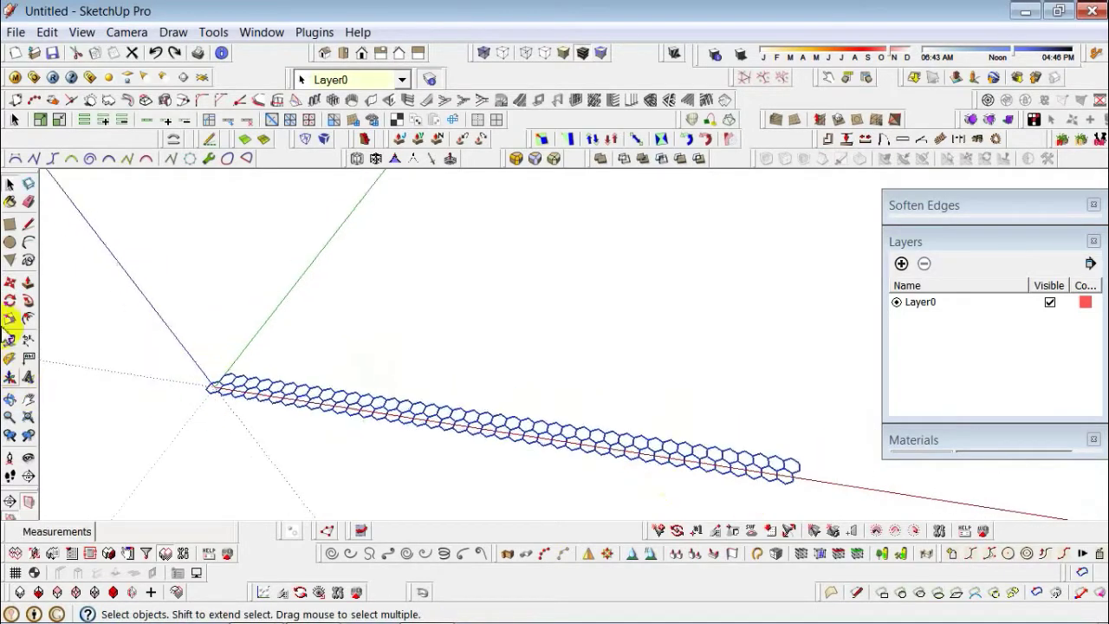
click(10, 282)
scroll(260, 403, up, 2)
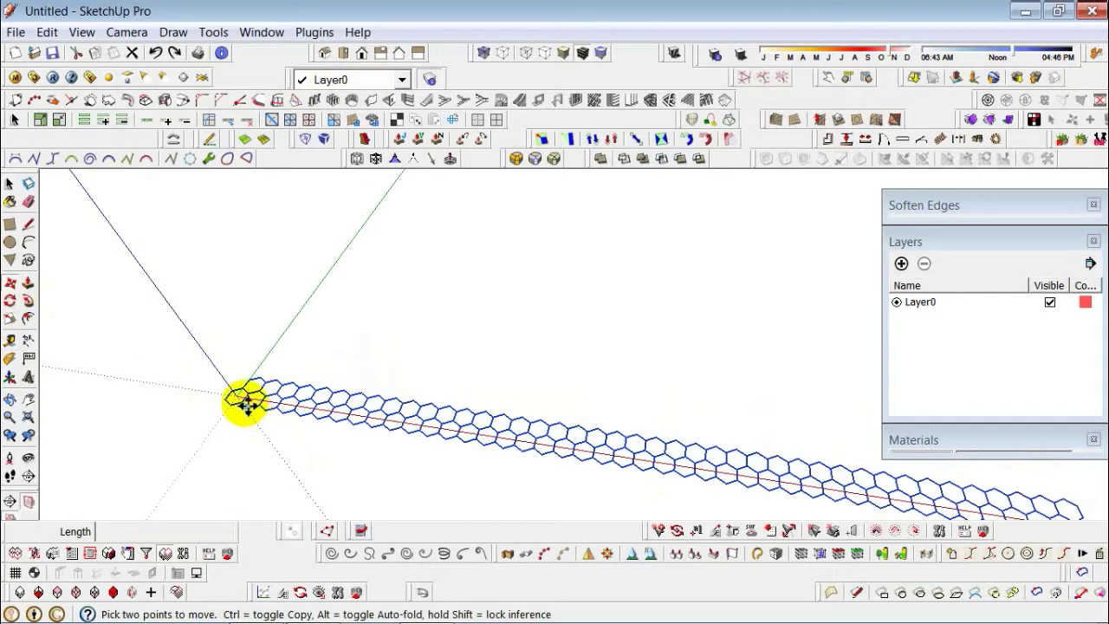
click(242, 401)
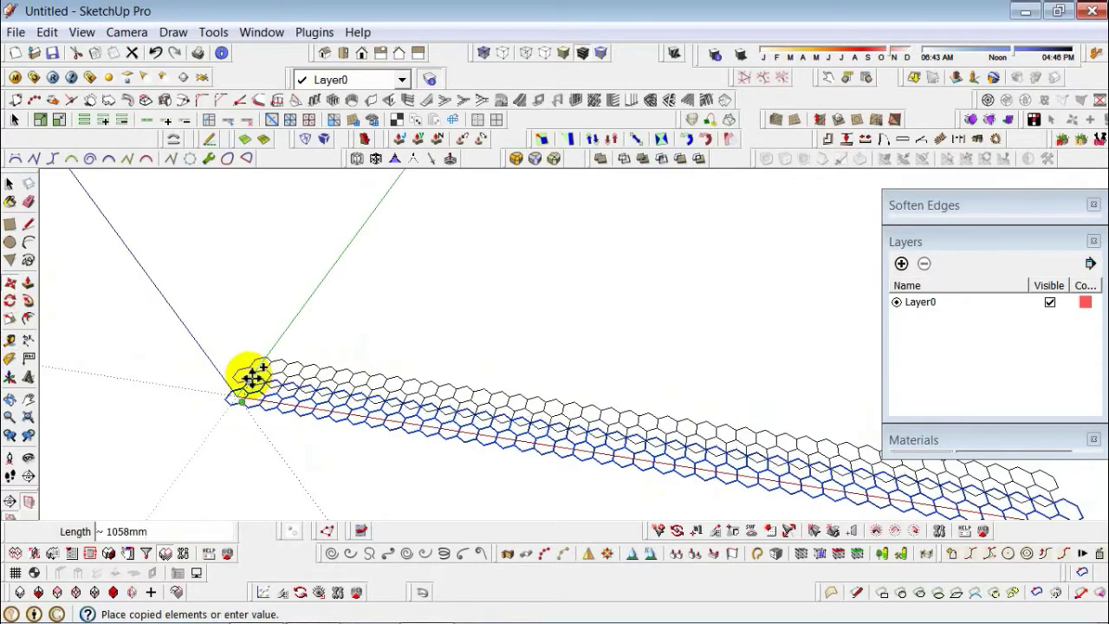
click(260, 374)
click(260, 376)
text(20)
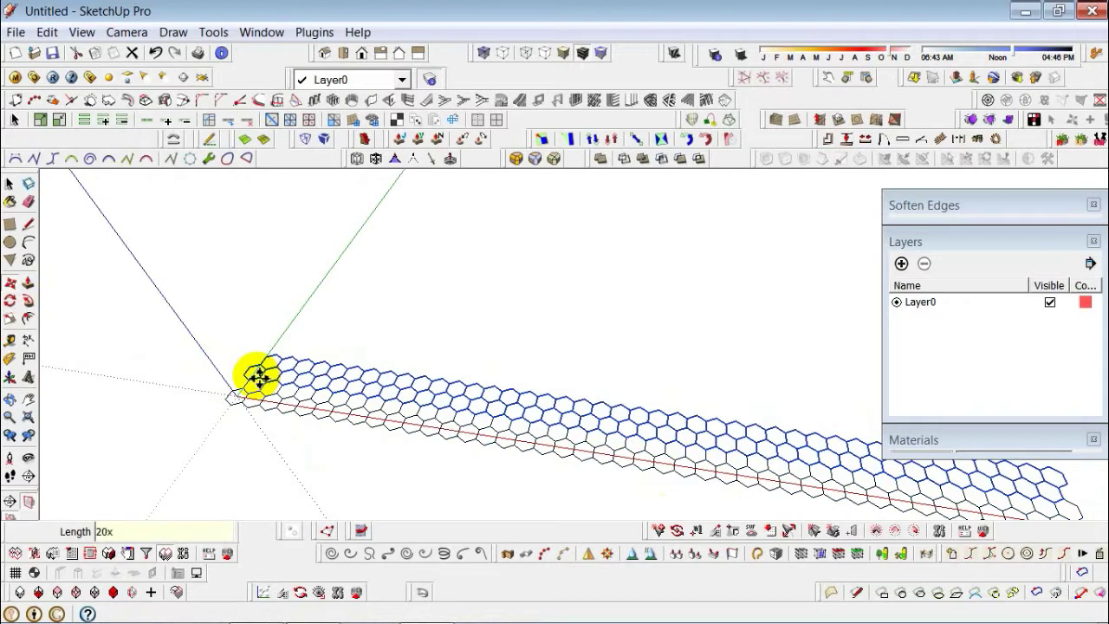
key(Return)
Orbit the finished grid, switch to a standard view, and undock the Sandbox toolbar
scroll(213, 451, down, 2)
scroll(259, 453, down, 2)
scroll(259, 453, down, 1)
mouse_move(685, 397)
middle_down()
mouse_move(619, 404)
mouse_move(462, 329)
mouse_move(508, 482)
mouse_move(557, 237)
mouse_move(528, 217)
mouse_move(633, 439)
mouse_move(571, 383)
mouse_move(494, 444)
middle_up()
mouse_move(462, 495)
middle_down()
mouse_move(601, 403)
mouse_move(615, 433)
mouse_move(359, 437)
mouse_move(418, 464)
middle_up()
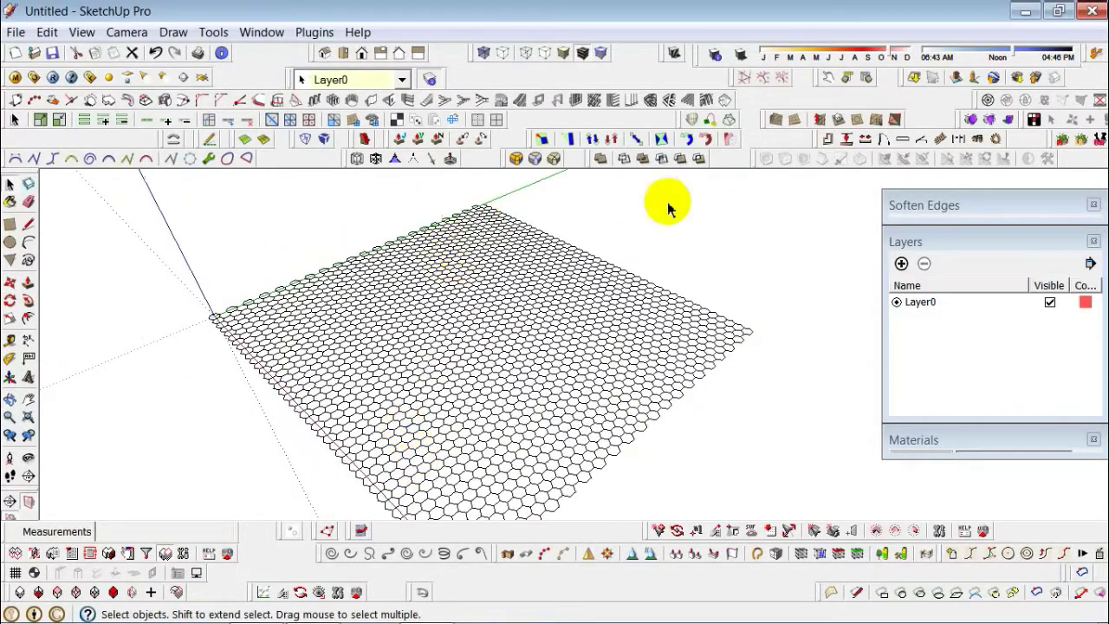
click(806, 125)
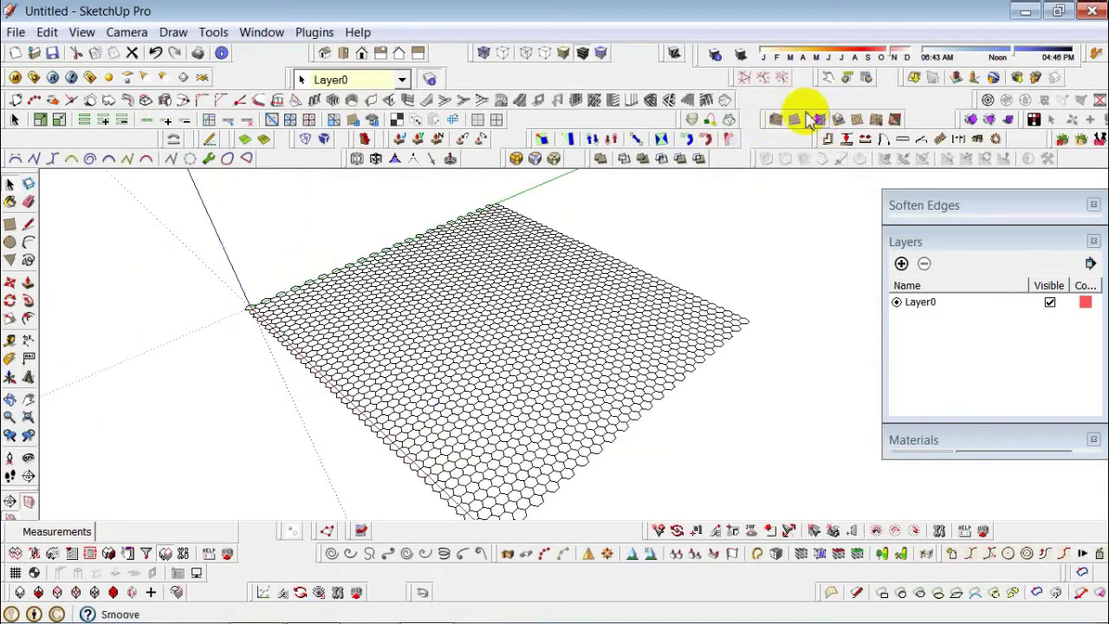
drag(768, 125, 718, 223)
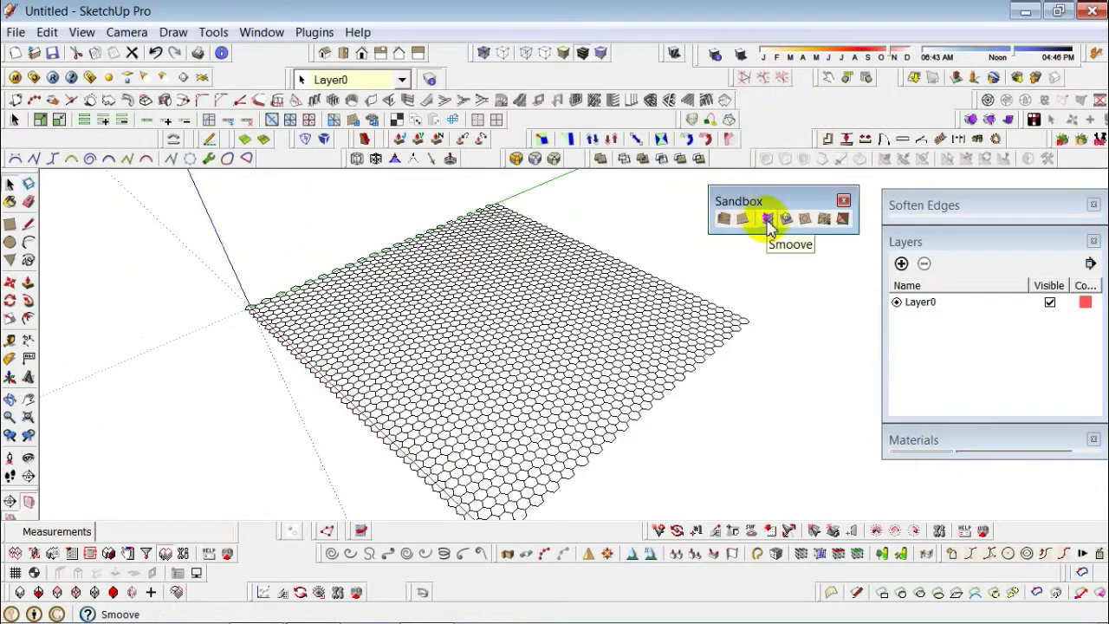
Raise the first smooth hill in the hexagon mesh with Smoove at 8000mm radius
click(766, 219)
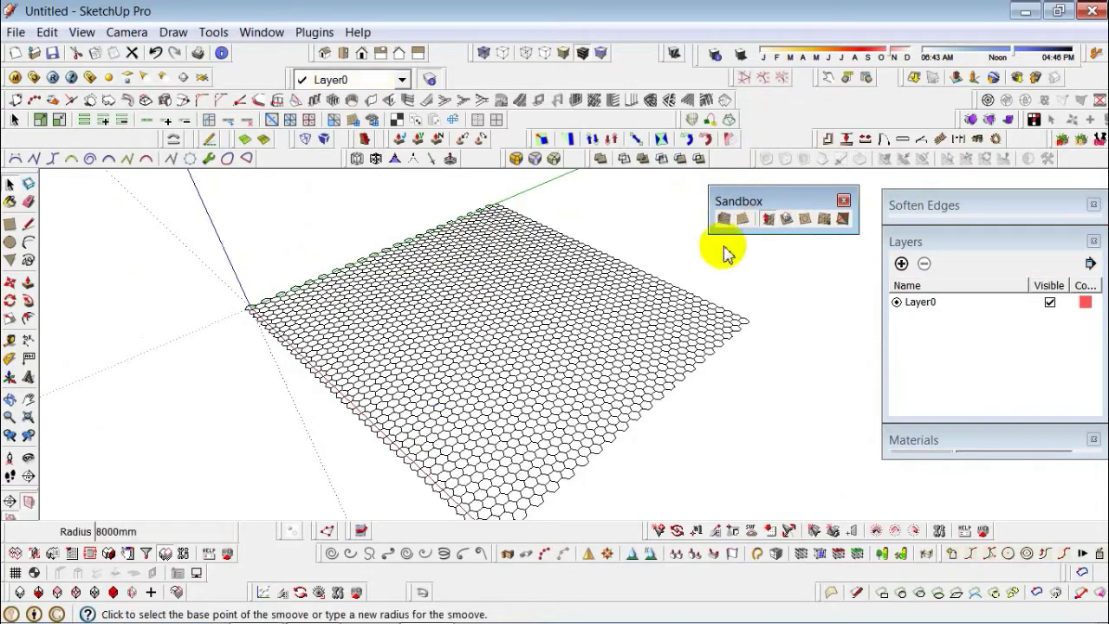
mouse_move(456, 388)
middle_down()
mouse_move(453, 399)
mouse_move(372, 373)
mouse_move(398, 379)
middle_up()
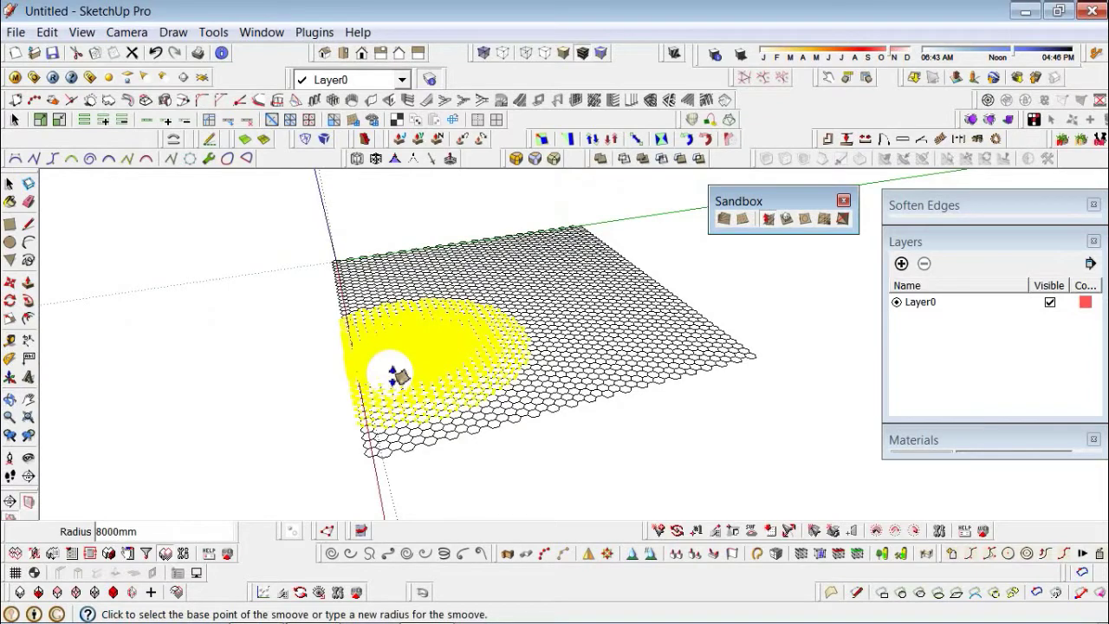
click(394, 372)
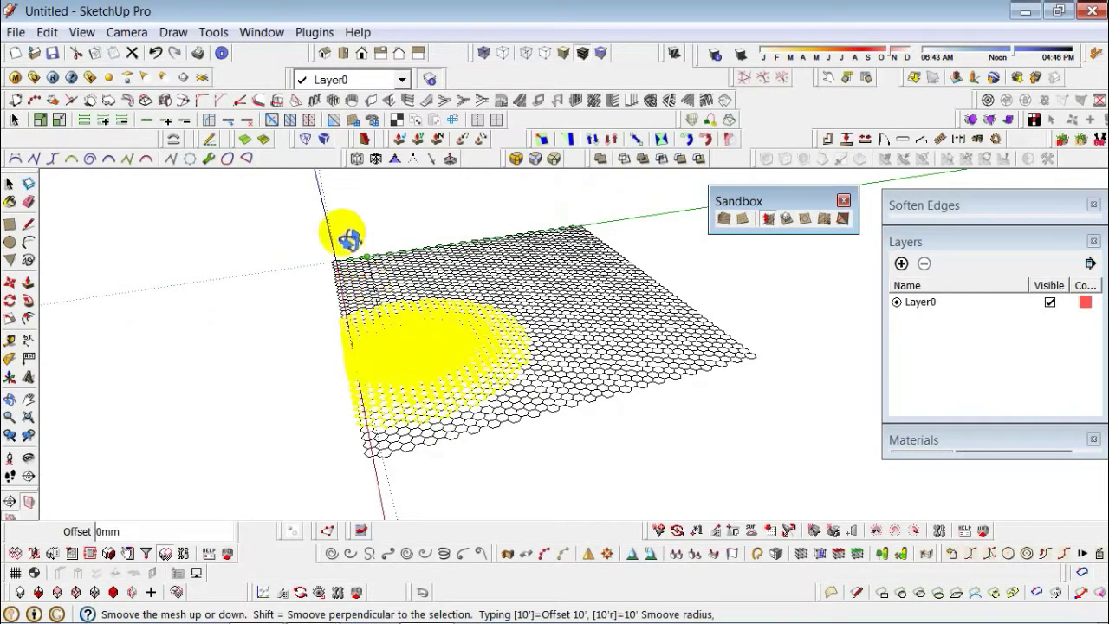
middle_drag(347, 235, 375, 230)
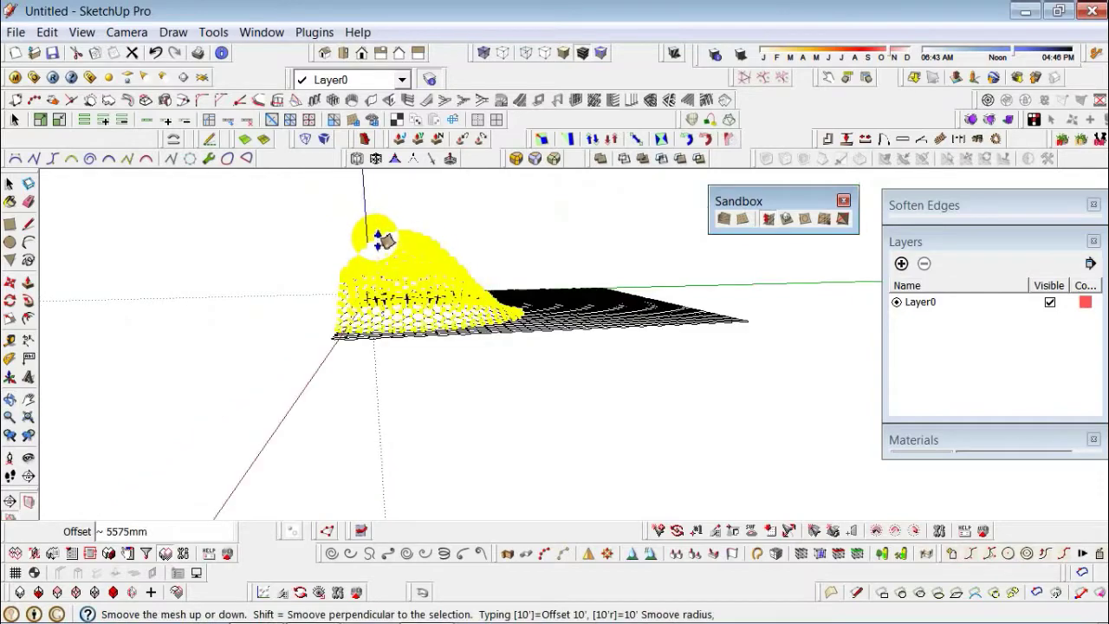
click(381, 236)
mouse_move(592, 407)
middle_down()
mouse_move(502, 433)
mouse_move(582, 384)
middle_up()
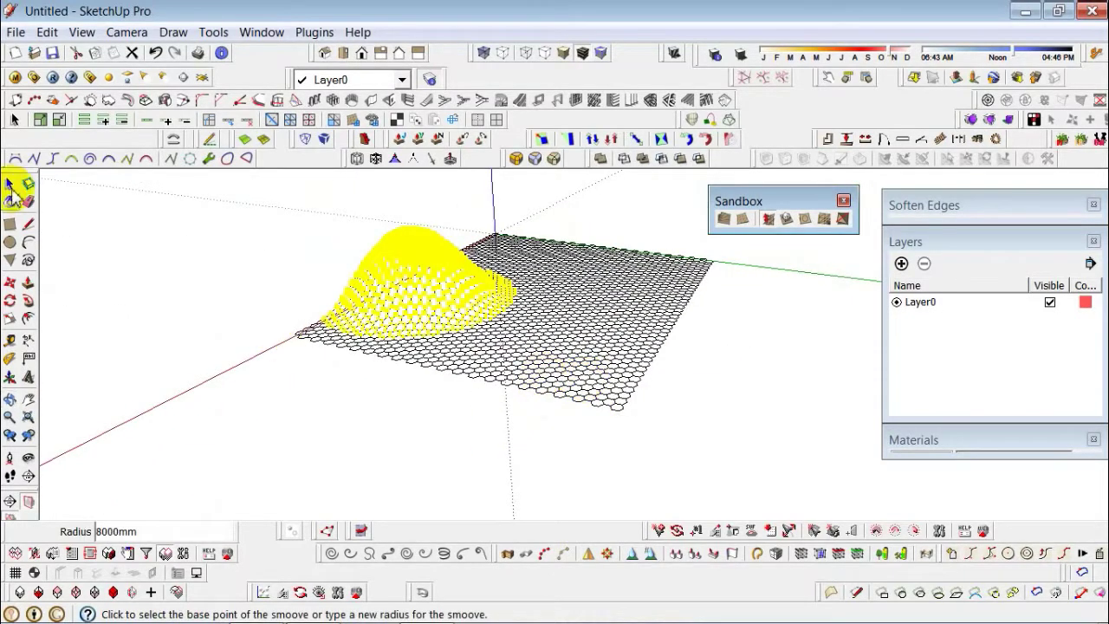
click(9, 184)
click(343, 403)
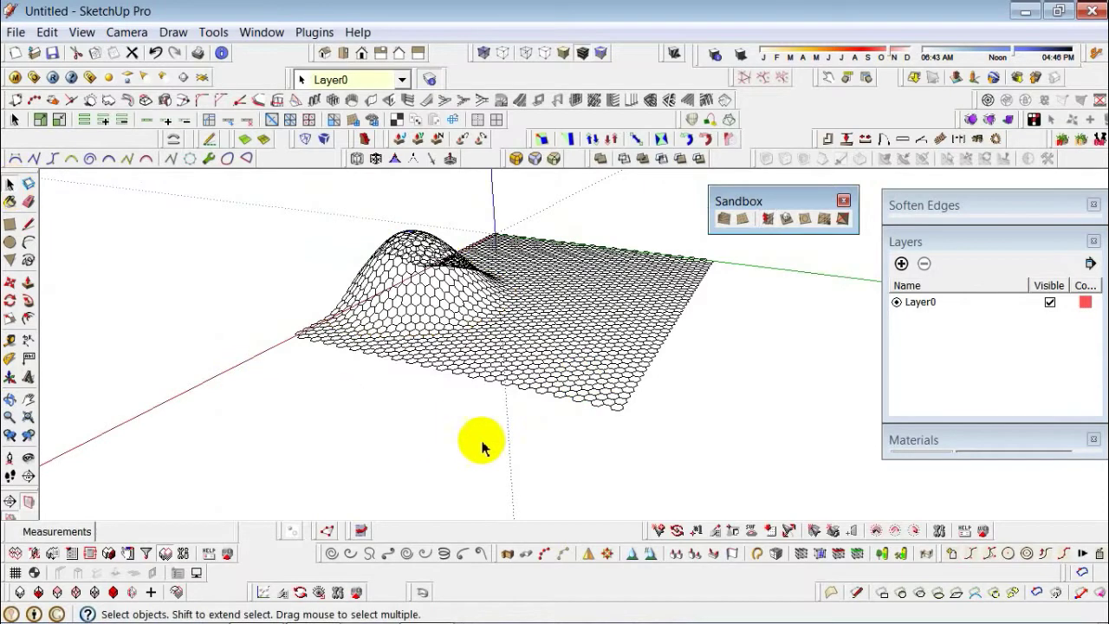
Raise two more hills in the mesh with Smoove at 5000mm radius
click(768, 220)
text(5000)
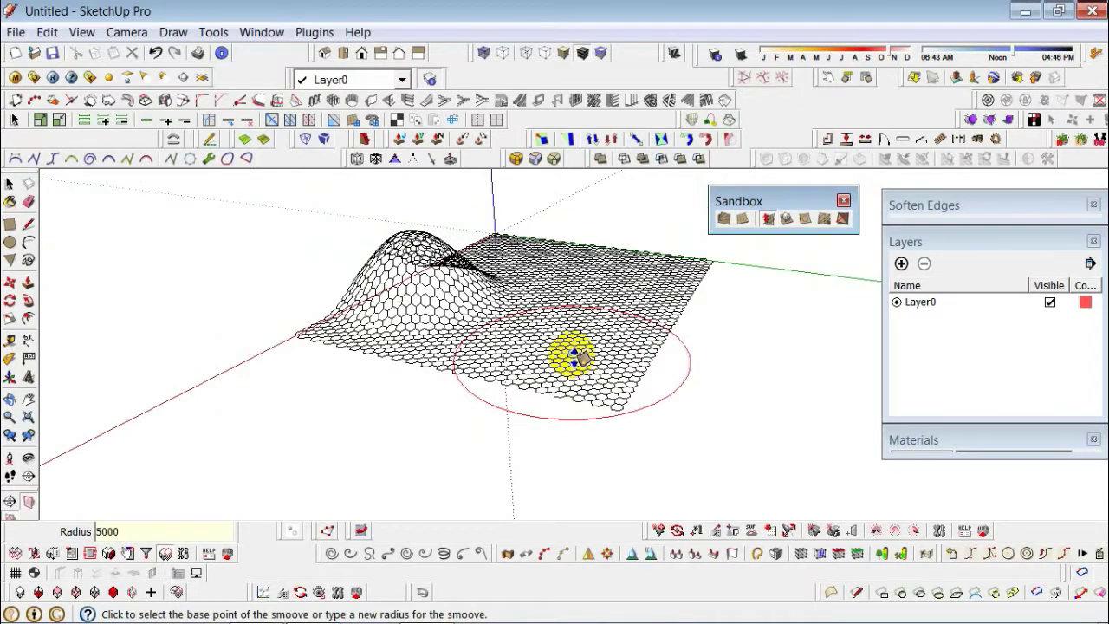
click(586, 354)
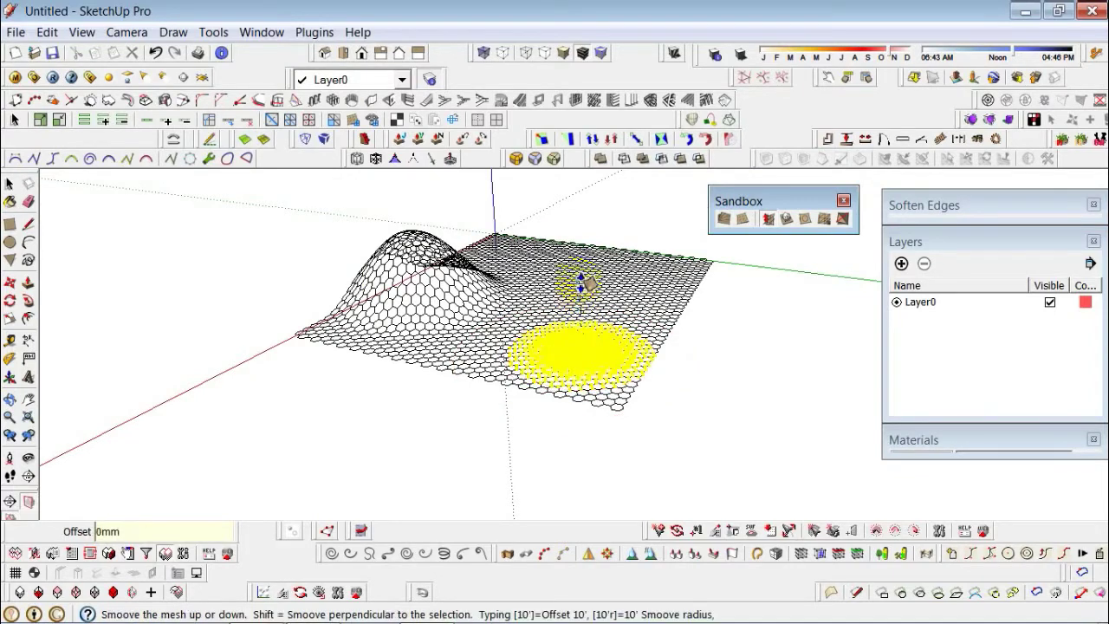
mouse_move(577, 303)
middle_down()
mouse_move(580, 251)
mouse_move(554, 366)
mouse_move(409, 422)
mouse_move(462, 417)
middle_up()
click(575, 243)
middle_drag(546, 380, 600, 318)
click(602, 305)
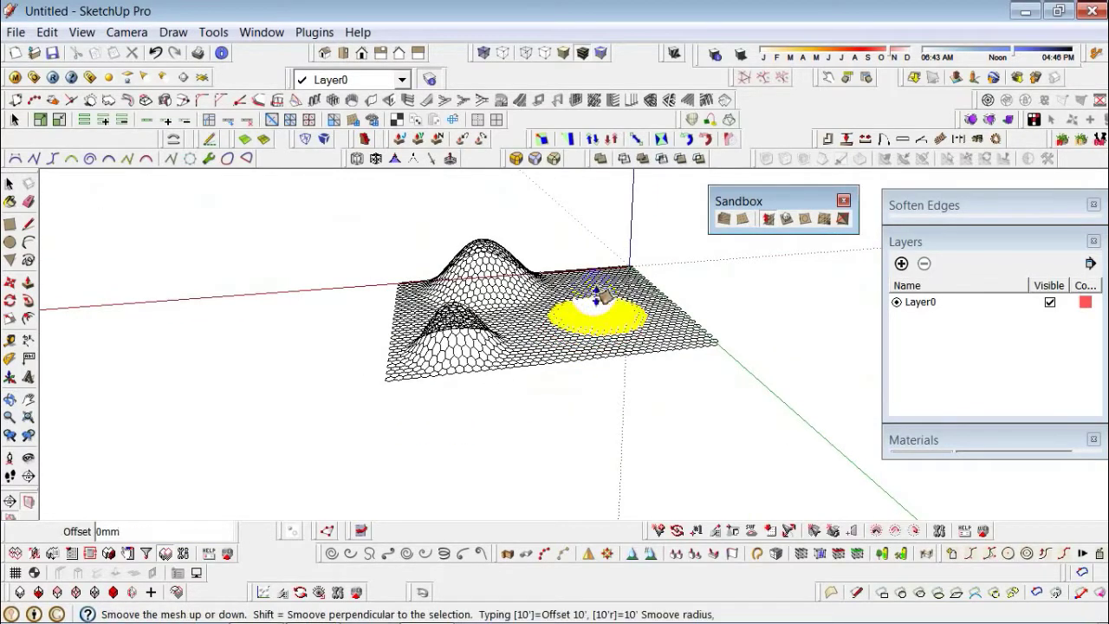
middle_drag(600, 286, 607, 257)
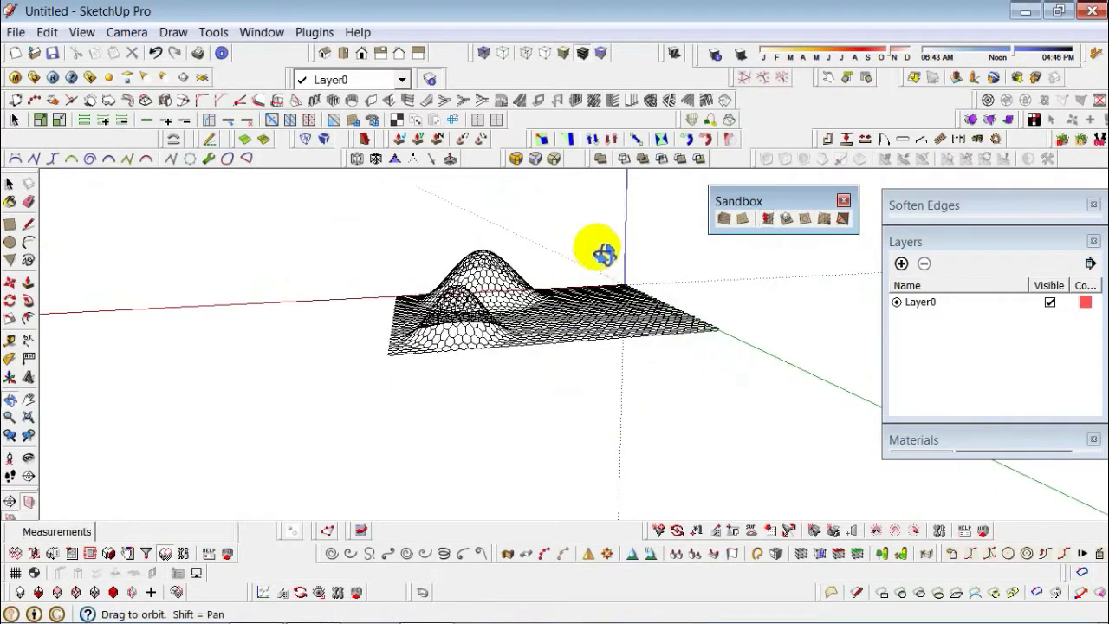
click(597, 256)
mouse_move(602, 294)
middle_down()
mouse_move(416, 465)
mouse_move(495, 478)
mouse_move(241, 489)
mouse_move(287, 490)
middle_up()
text(1200)
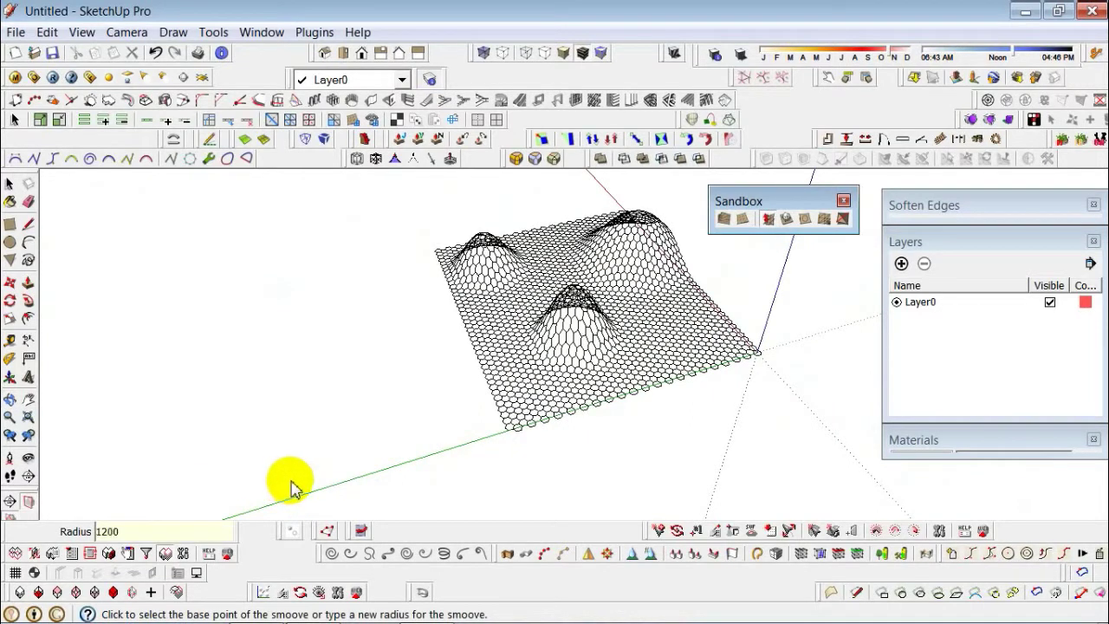
Raise a wide hill across the mesh with a 12000mm Smoove radius
key(Return)
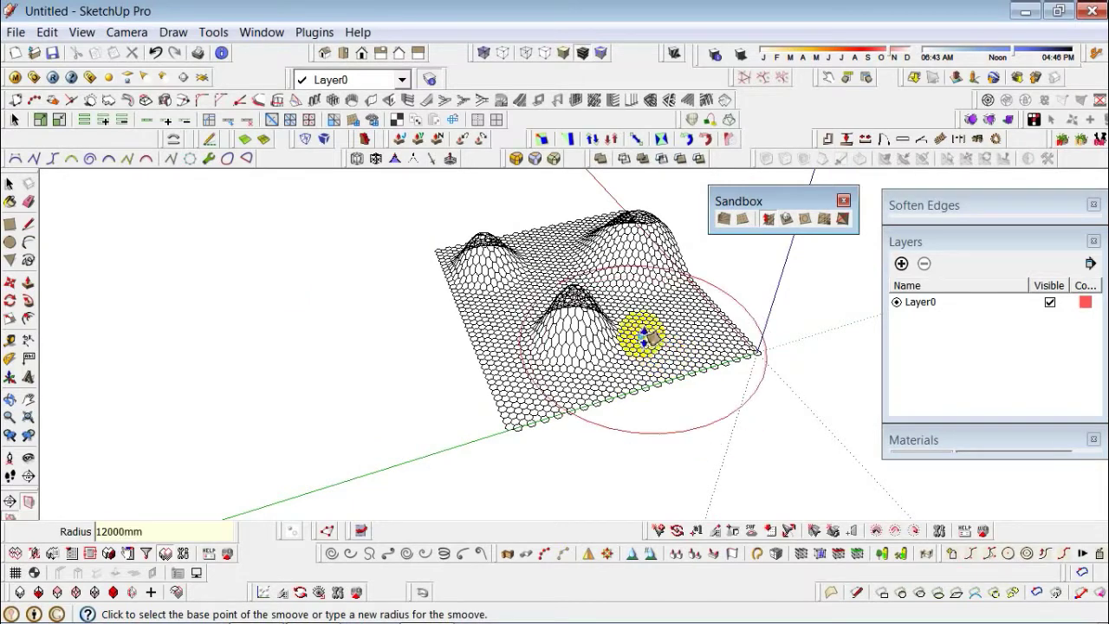
click(639, 324)
click(647, 310)
middle_drag(639, 275, 632, 204)
click(636, 204)
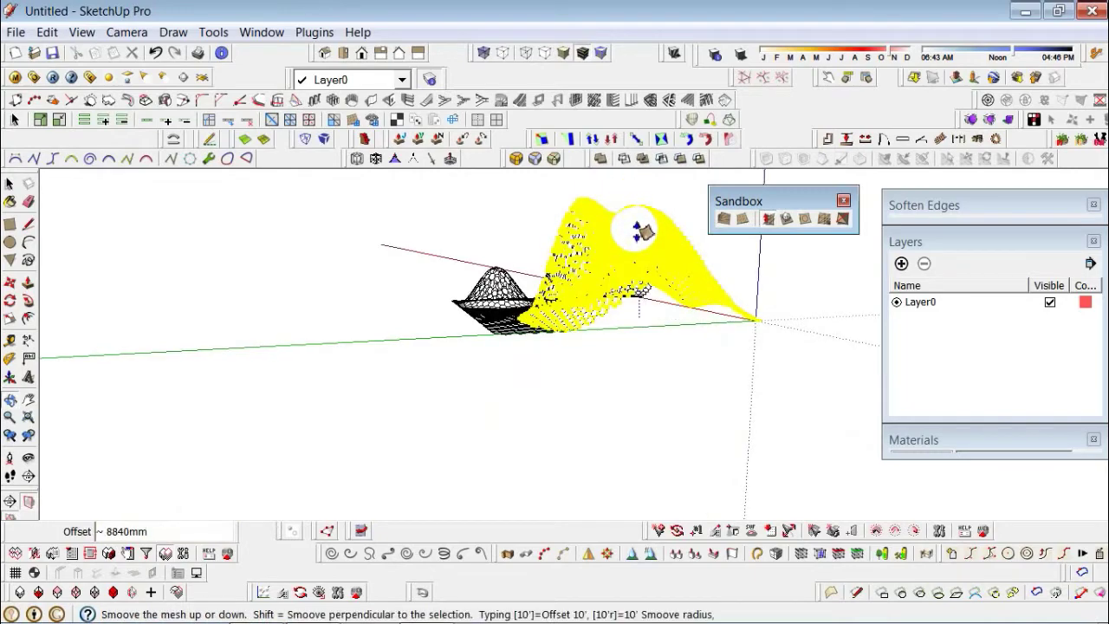
click(640, 230)
mouse_move(441, 311)
middle_down()
mouse_move(700, 433)
mouse_move(962, 530)
mouse_move(663, 411)
mouse_move(716, 414)
mouse_move(594, 347)
middle_up()
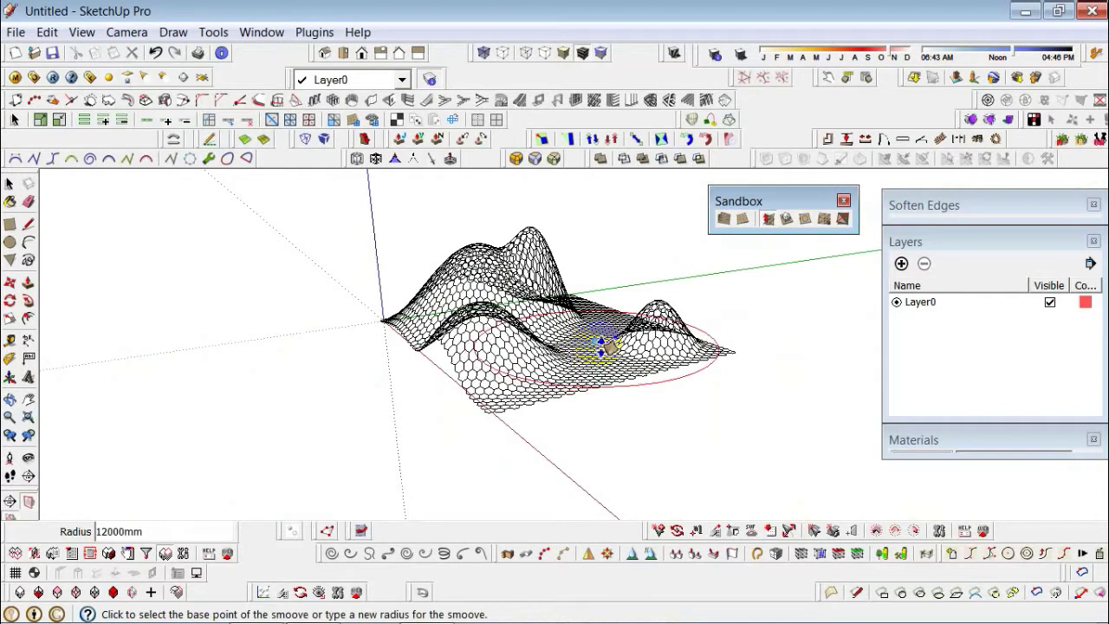
Push a shallow dip into the surface and return to selecting
click(606, 346)
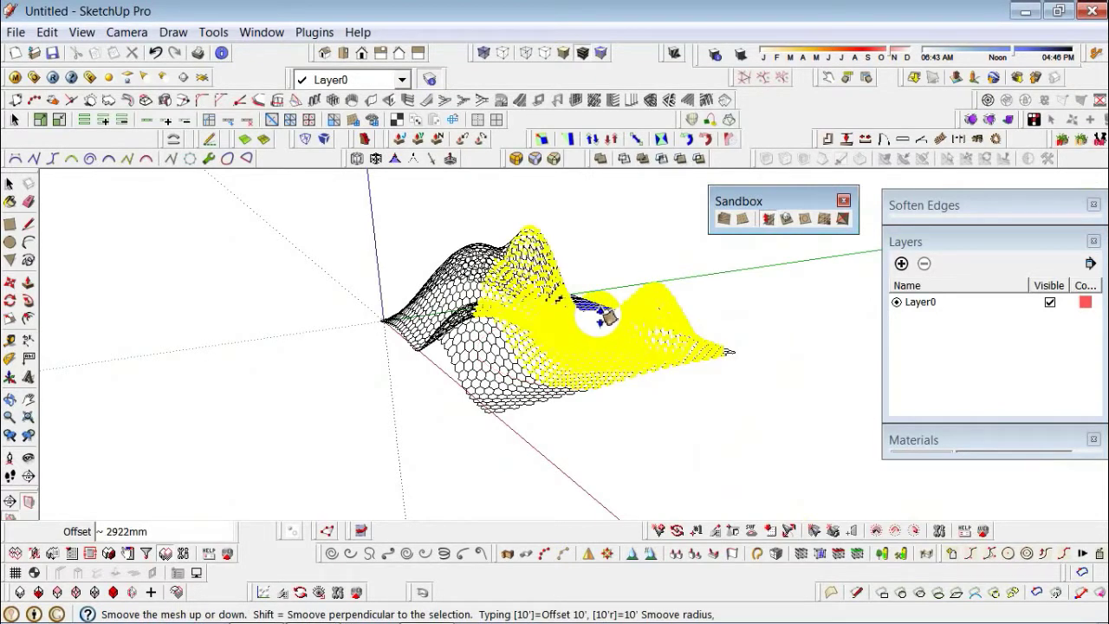
click(604, 314)
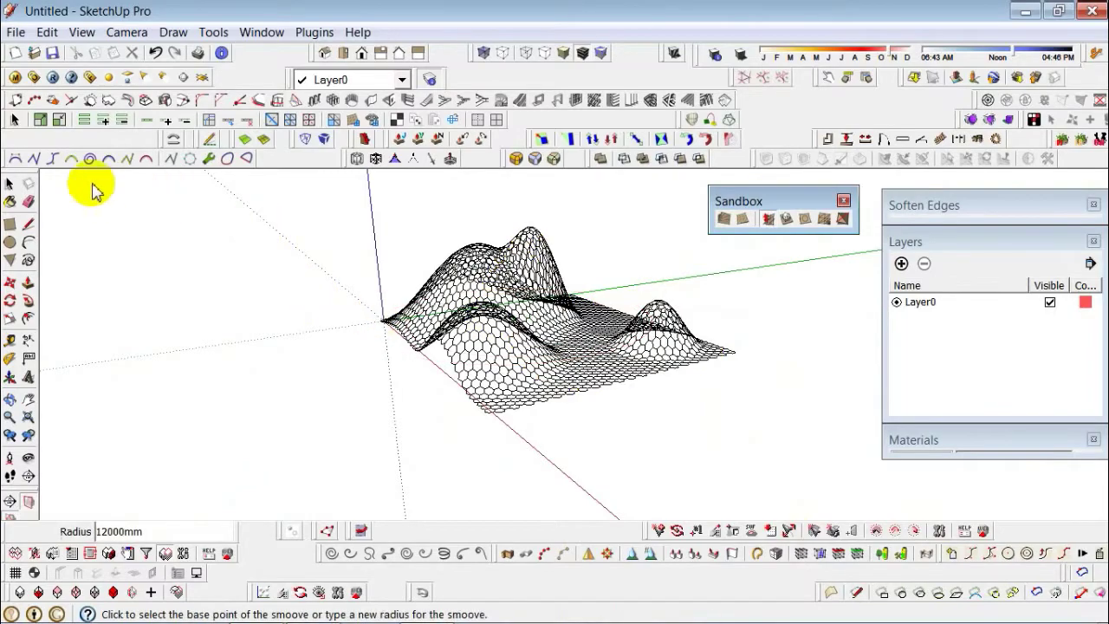
click(8, 189)
mouse_move(478, 334)
middle_down()
mouse_move(505, 465)
mouse_move(564, 460)
mouse_move(621, 391)
mouse_move(547, 136)
mouse_move(453, 441)
mouse_move(517, 422)
mouse_move(364, 285)
mouse_move(648, 346)
mouse_move(577, 396)
mouse_move(378, 356)
mouse_move(767, 413)
mouse_move(775, 441)
mouse_move(441, 438)
middle_up()
Select the whole mesh and scale it to -1 vertically to flip it
click(440, 387)
mouse_move(279, 246)
mouse_down()
mouse_move(650, 396)
mouse_move(744, 512)
mouse_up()
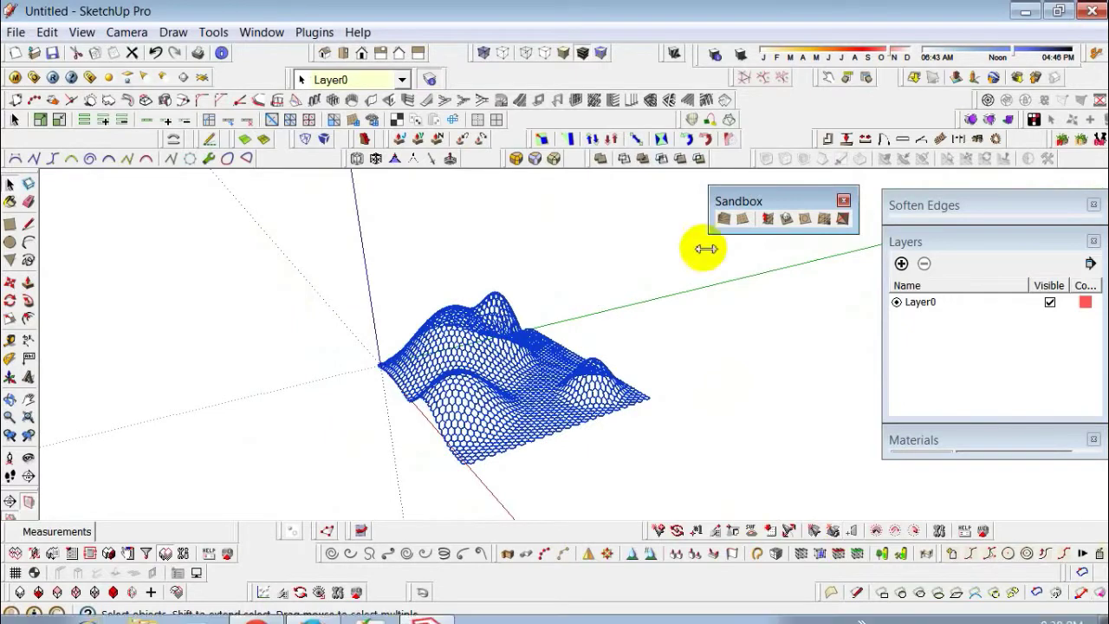
click(10, 319)
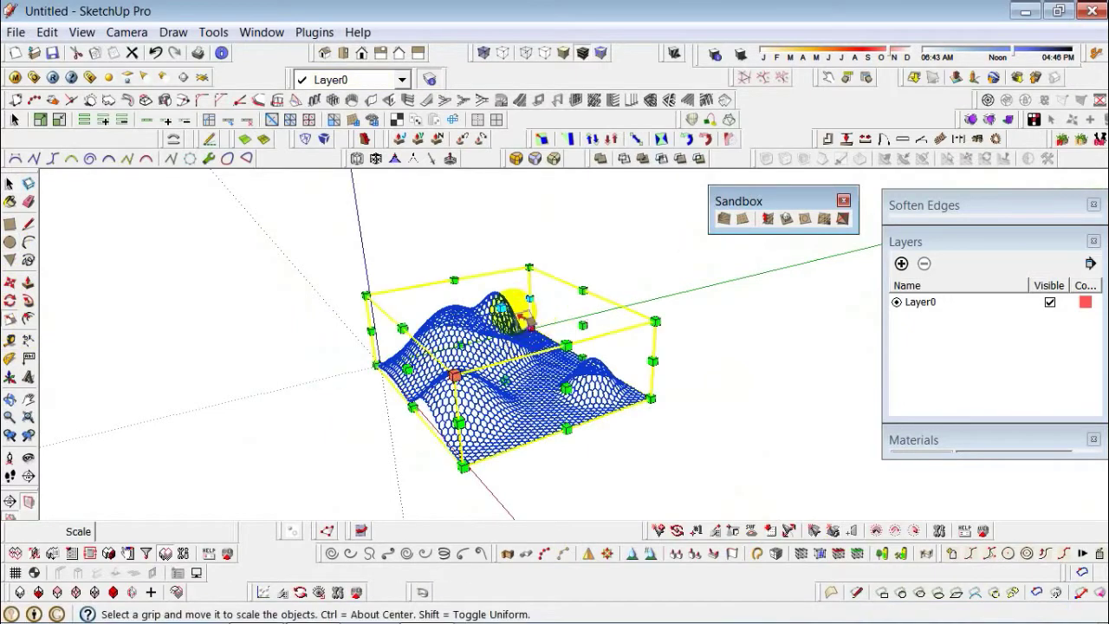
drag(500, 307, 511, 451)
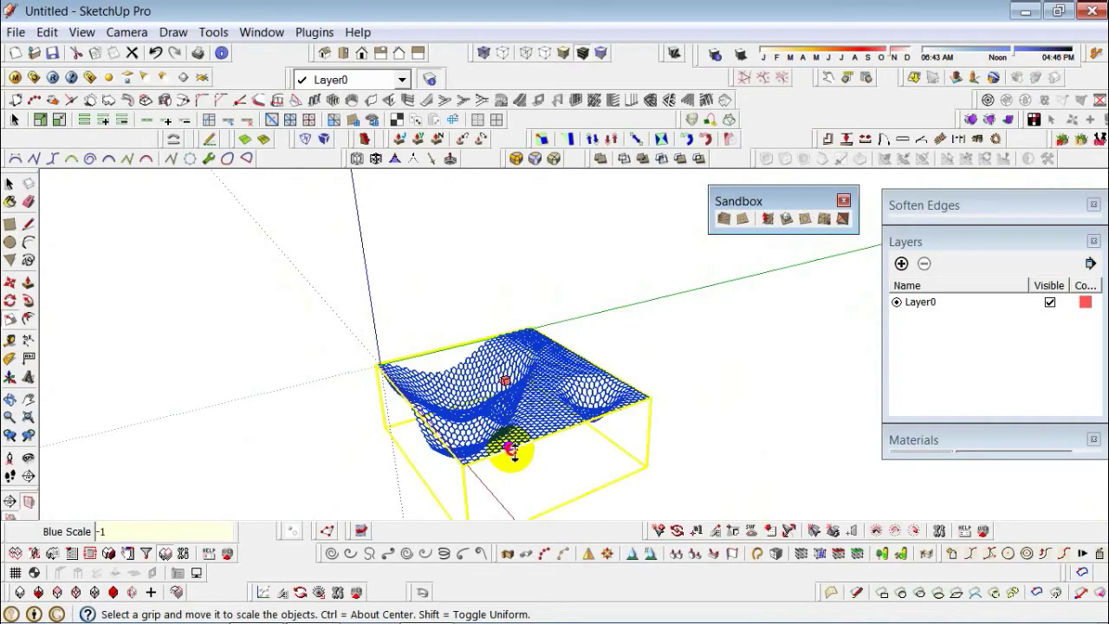
click(10, 184)
middle_drag(260, 358, 500, 317)
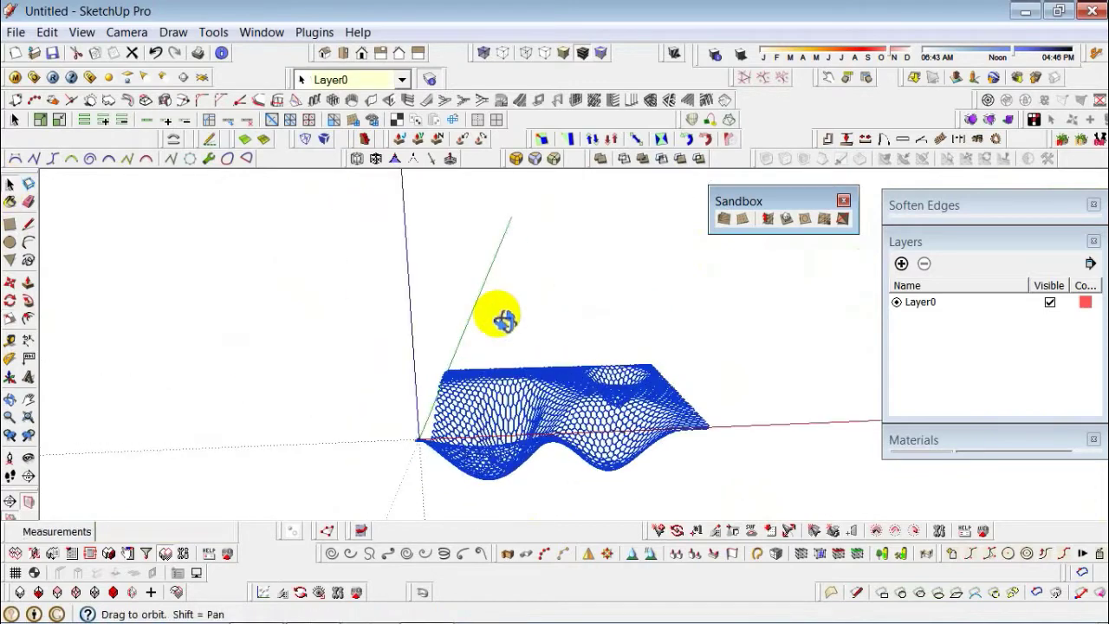
Move the flipped mesh up so its deepest dip rests at the origin
click(15, 284)
mouse_move(581, 457)
middle_down()
mouse_move(569, 396)
mouse_move(501, 426)
mouse_move(496, 478)
middle_up()
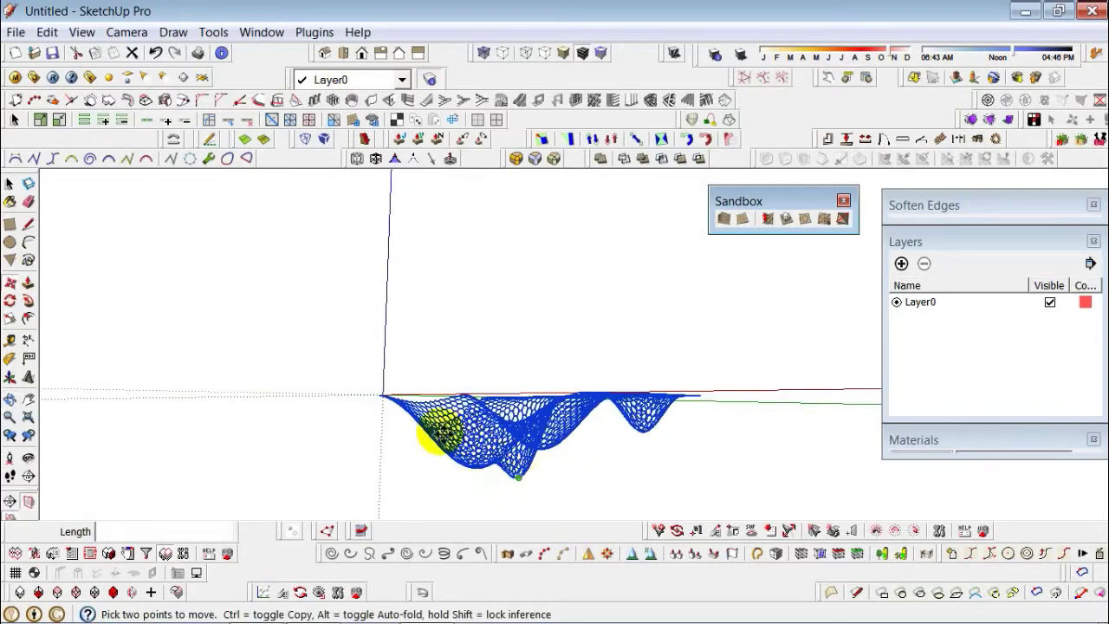
click(470, 433)
mouse_move(403, 412)
middle_down()
mouse_move(465, 389)
mouse_move(230, 468)
mouse_move(574, 411)
middle_up()
key(space)
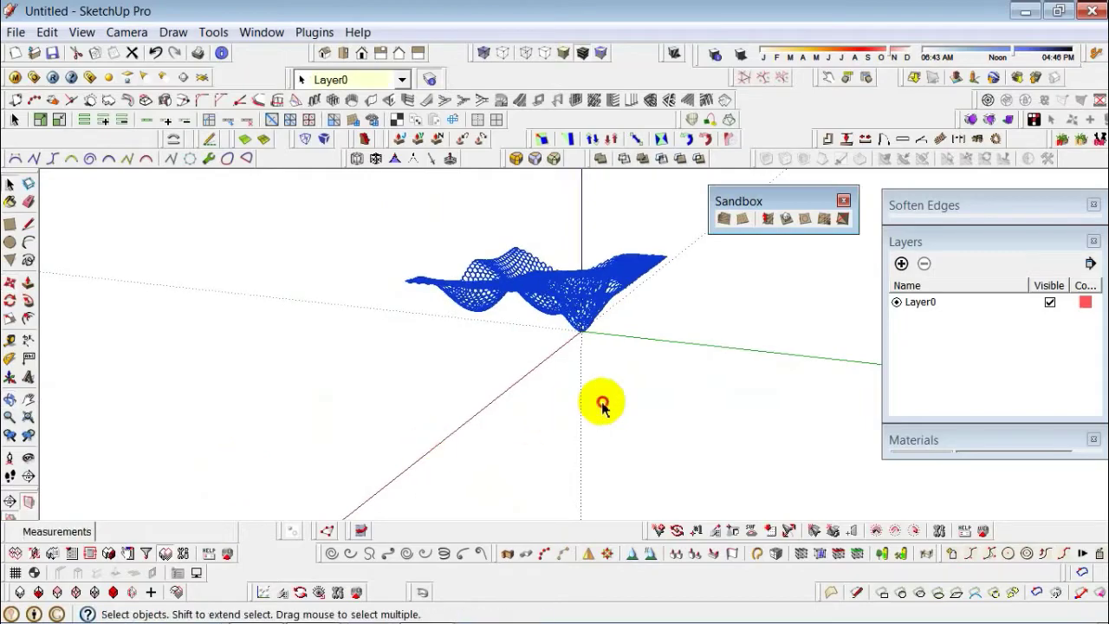
click(602, 408)
scroll(577, 260, up, 3)
scroll(554, 252, up, 3)
mouse_move(549, 247)
middle_down()
mouse_move(525, 263)
mouse_move(518, 180)
mouse_move(372, 193)
mouse_move(460, 223)
mouse_move(684, 193)
mouse_move(419, 362)
mouse_move(445, 285)
mouse_move(453, 317)
mouse_move(557, 404)
mouse_move(537, 414)
mouse_move(540, 366)
mouse_move(485, 329)
middle_up()
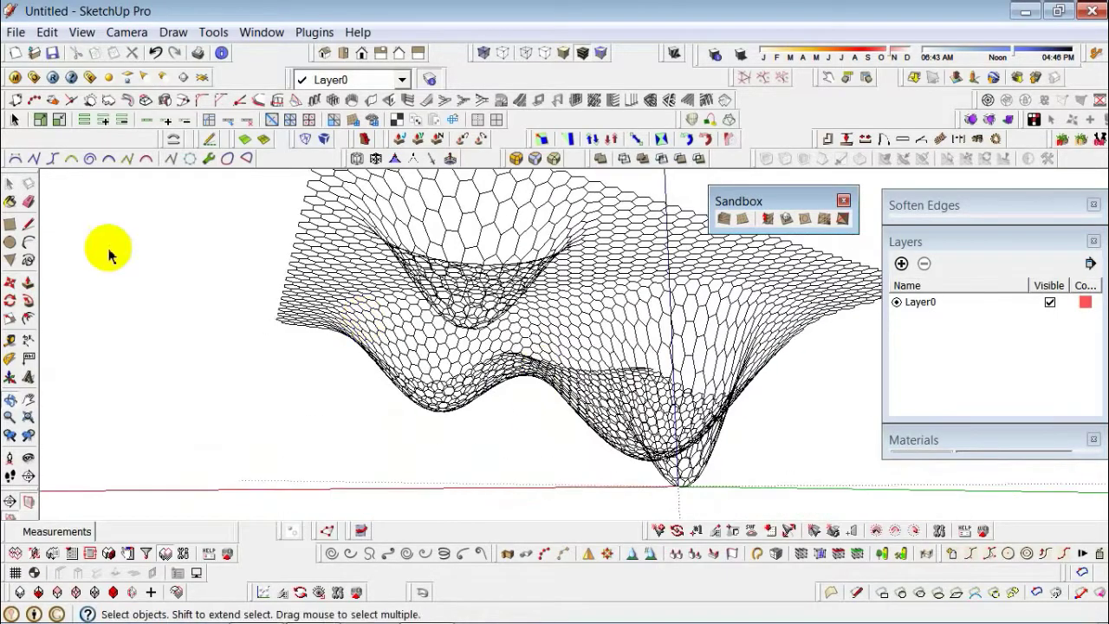
Select the entire flipped hexagon mesh, checking the Plugins list along the way
triple_click(440, 249)
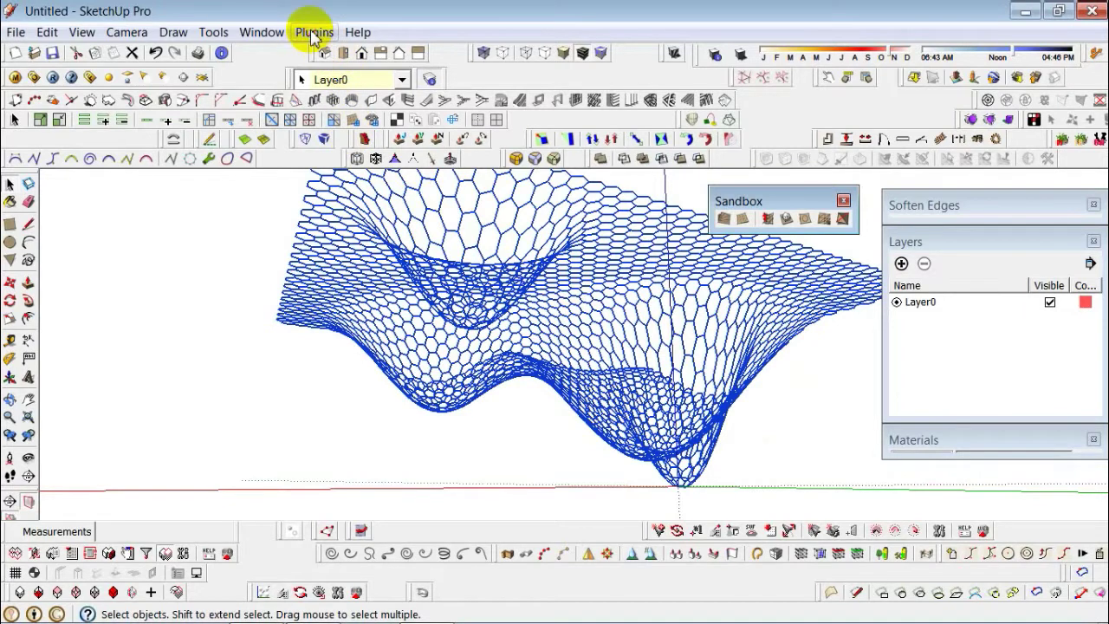
click(313, 36)
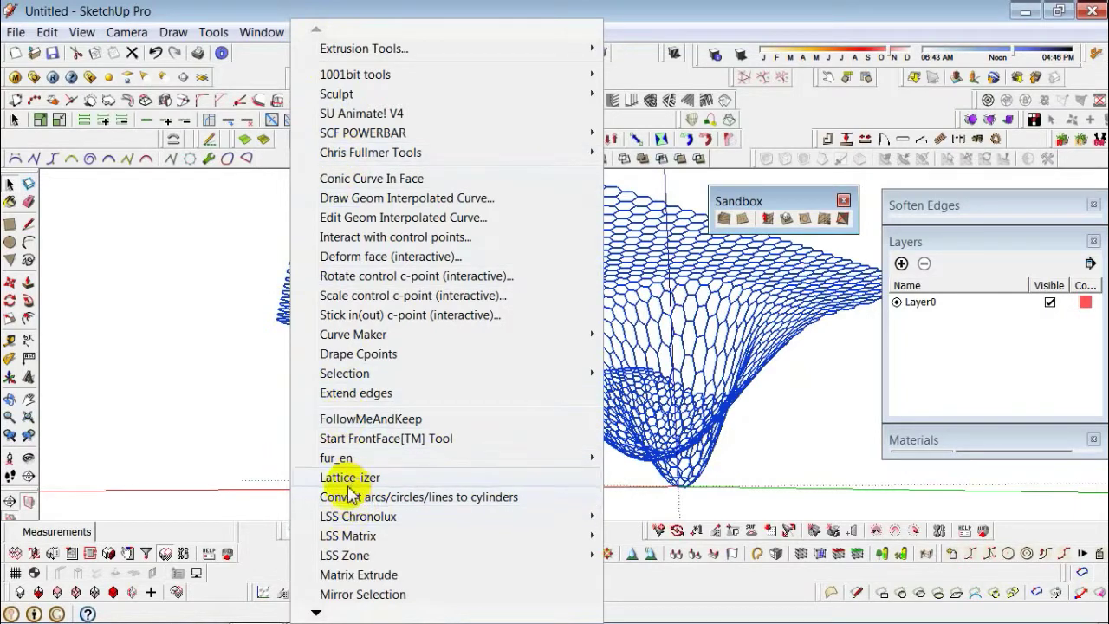
click(337, 431)
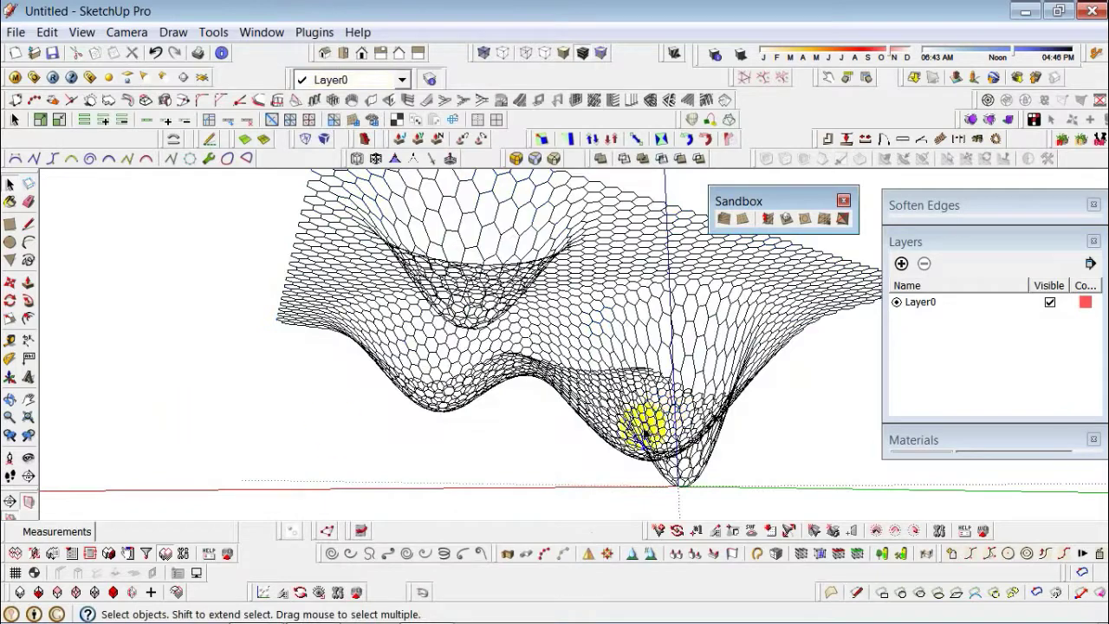
click(632, 420)
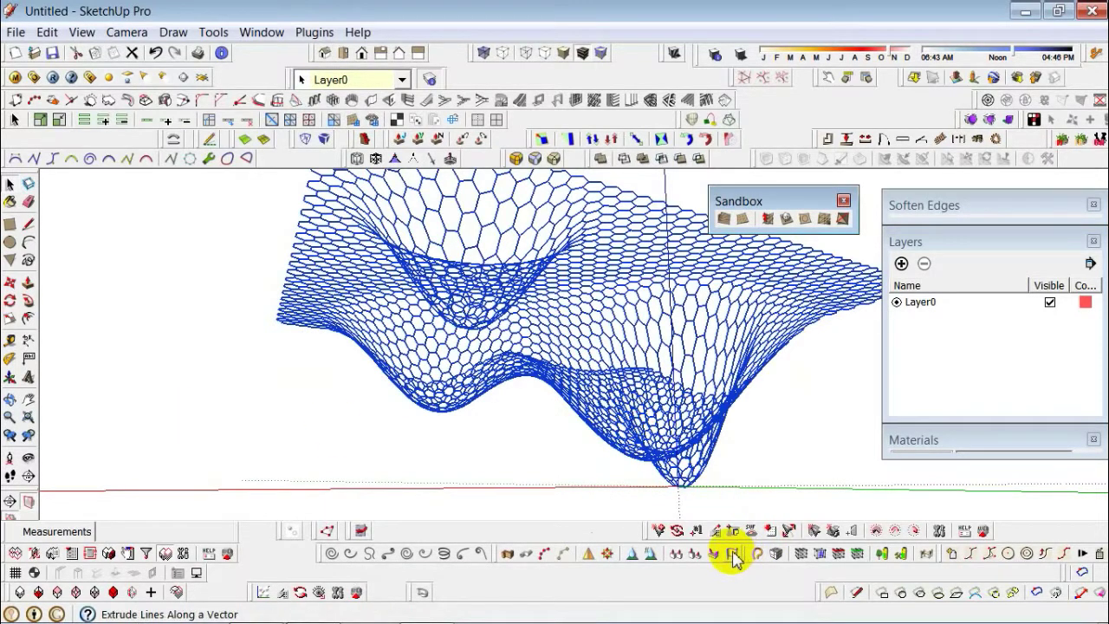
Float the SCF Powerbar as its own panel and start Extrude Lines Along a Vector
click(498, 559)
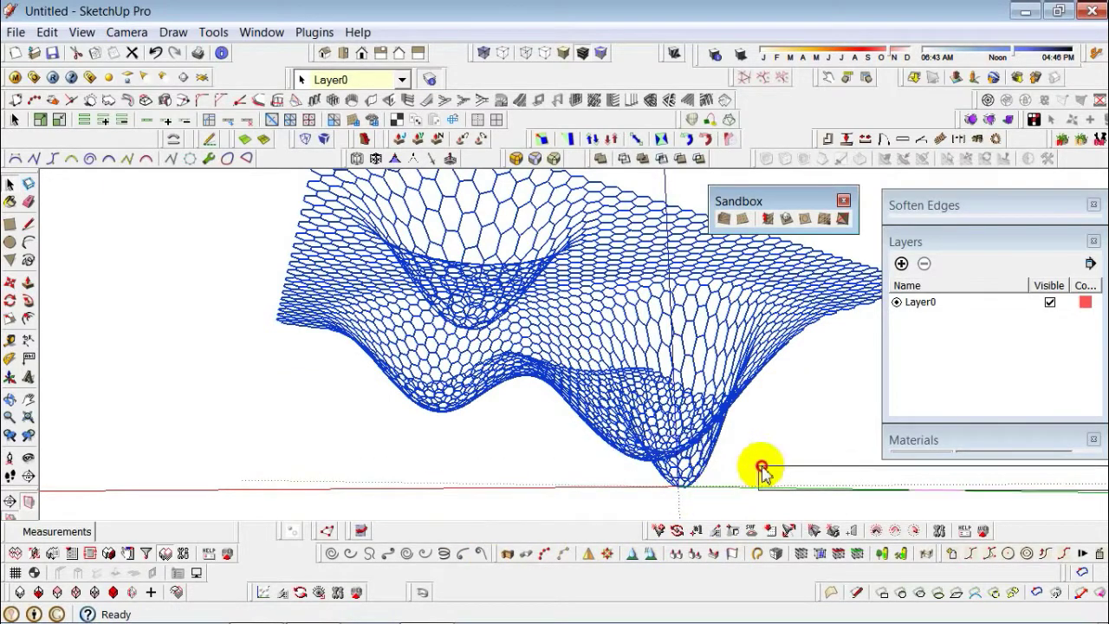
drag(539, 520, 81, 483)
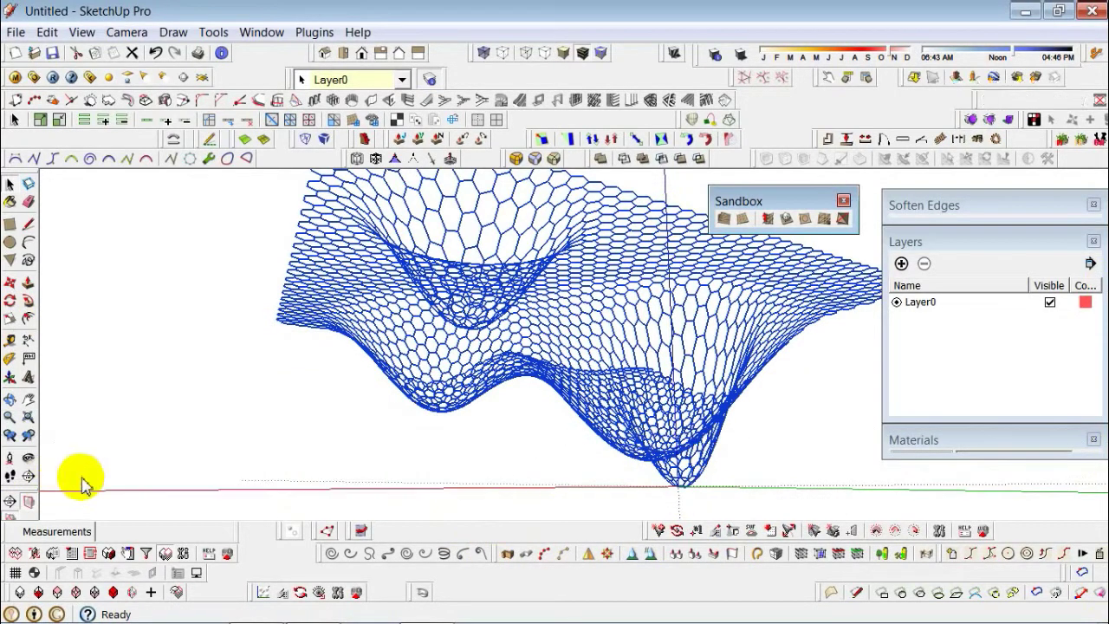
click(296, 477)
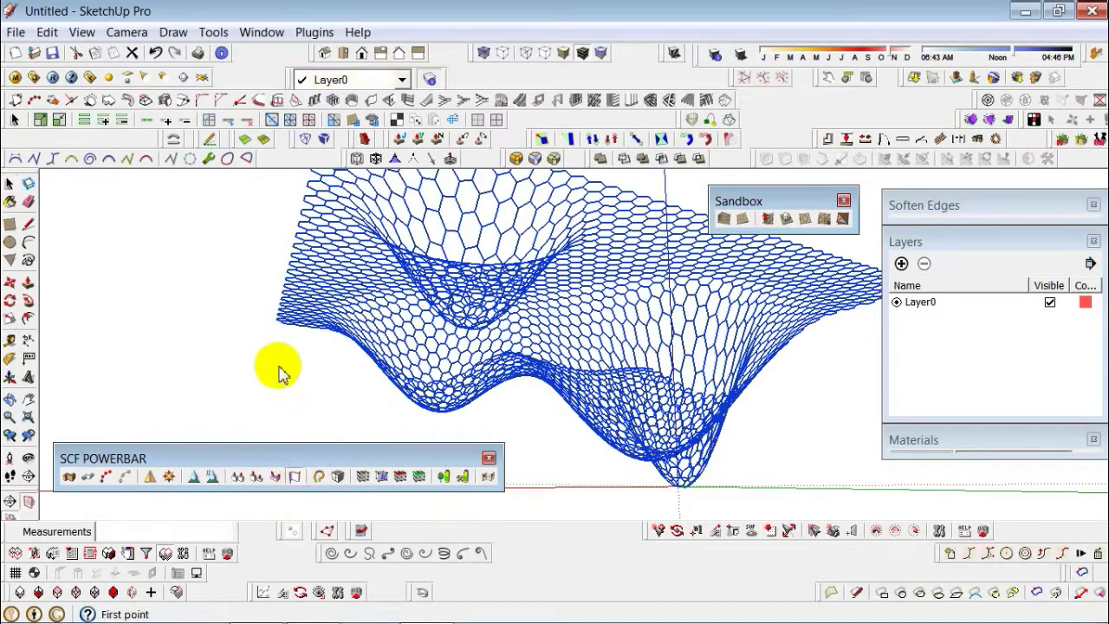
Extrude all mesh lines 200mm up the blue axis into hexagonal cell walls
mouse_move(295, 246)
middle_down()
mouse_move(257, 334)
mouse_move(231, 324)
mouse_move(257, 317)
mouse_move(257, 329)
mouse_move(275, 288)
middle_up()
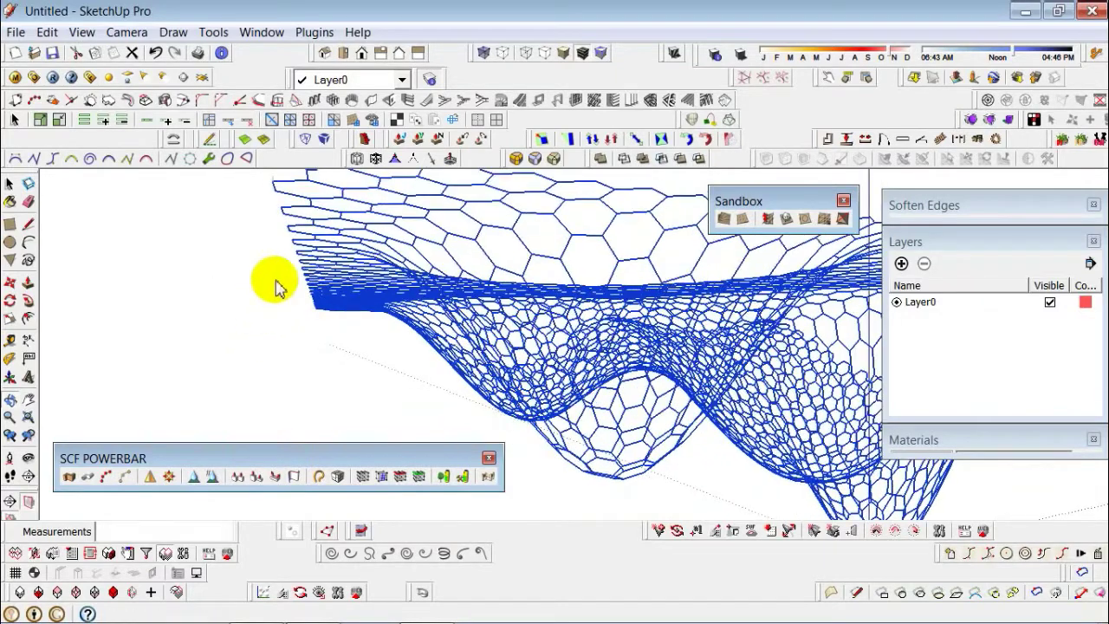
click(294, 239)
middle_drag(289, 284, 279, 309)
text(200)
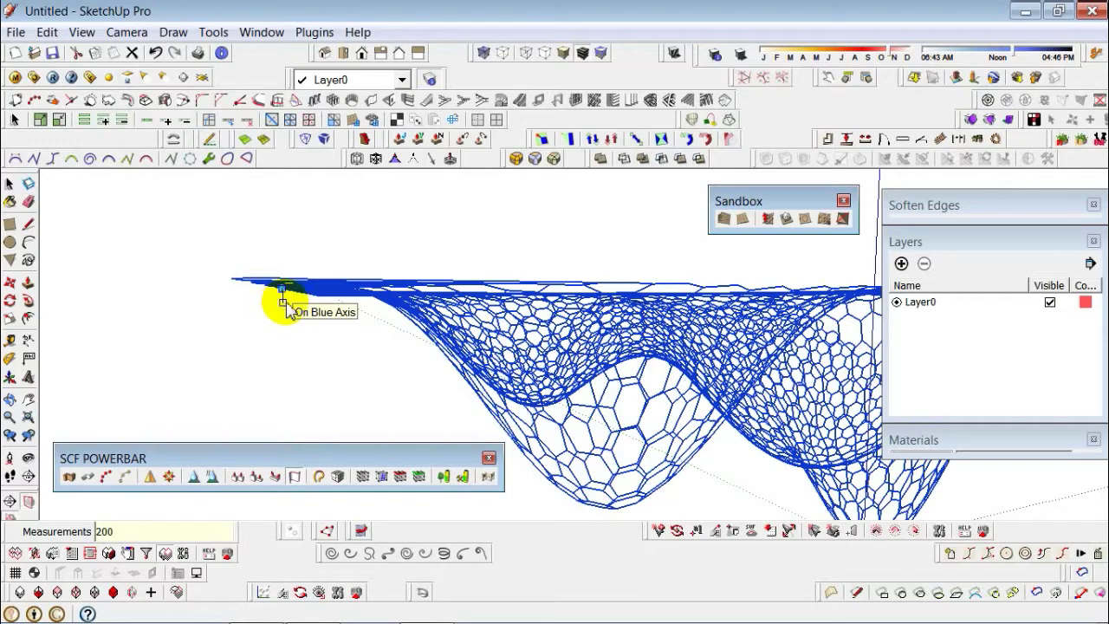
click(52, 76)
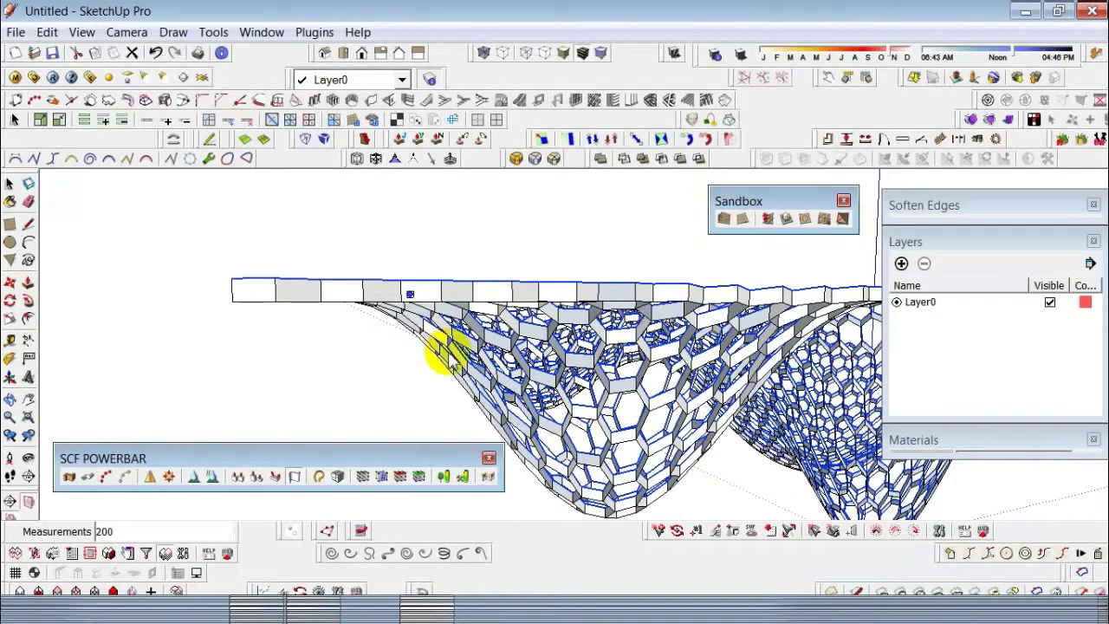
Orbit and zoom around the surface to inspect the thickened hexagon cells and dip
middle_drag(440, 346, 445, 359)
scroll(567, 438, up, 3)
scroll(567, 439, down, 3)
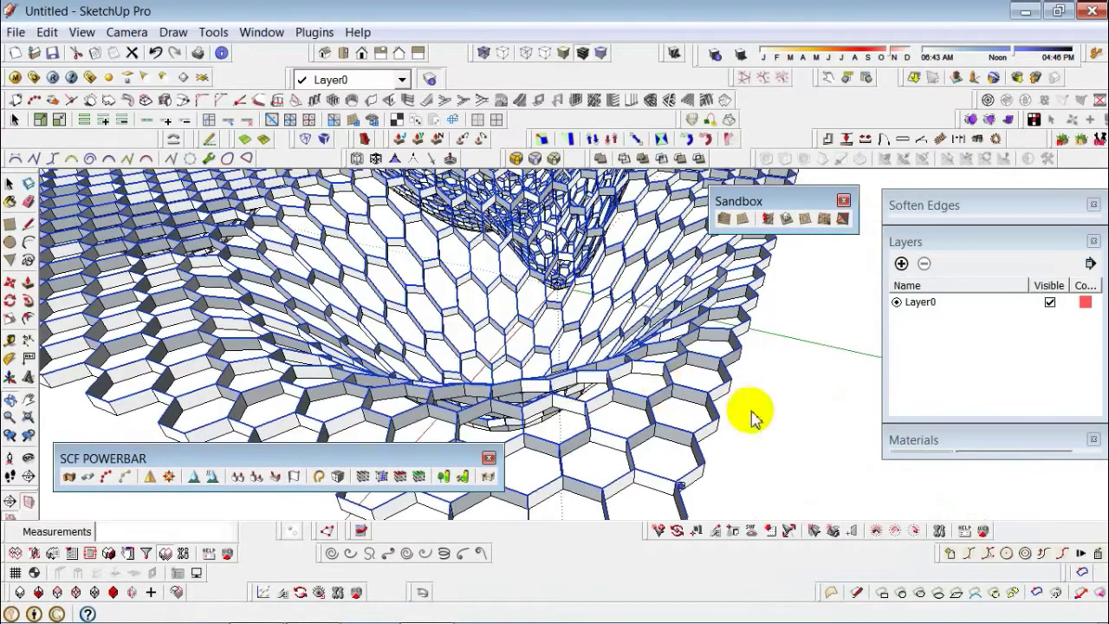
scroll(656, 384, down, 3)
scroll(693, 413, down, 3)
mouse_move(668, 439)
middle_down()
mouse_move(665, 325)
mouse_move(487, 254)
mouse_move(396, 254)
middle_up()
mouse_move(901, 217)
middle_down()
mouse_move(737, 292)
mouse_move(595, 470)
mouse_move(436, 415)
mouse_move(541, 337)
middle_up()
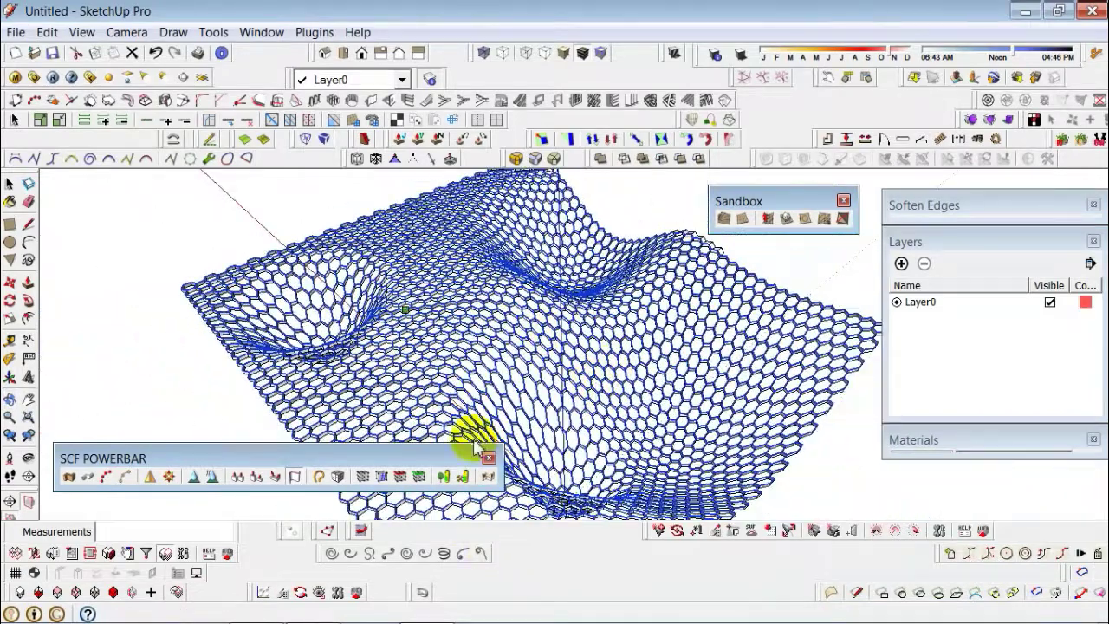
Close the SCF Powerbar extrusion toolbar and the Sandbox toolbar
scroll(477, 459, down, 1)
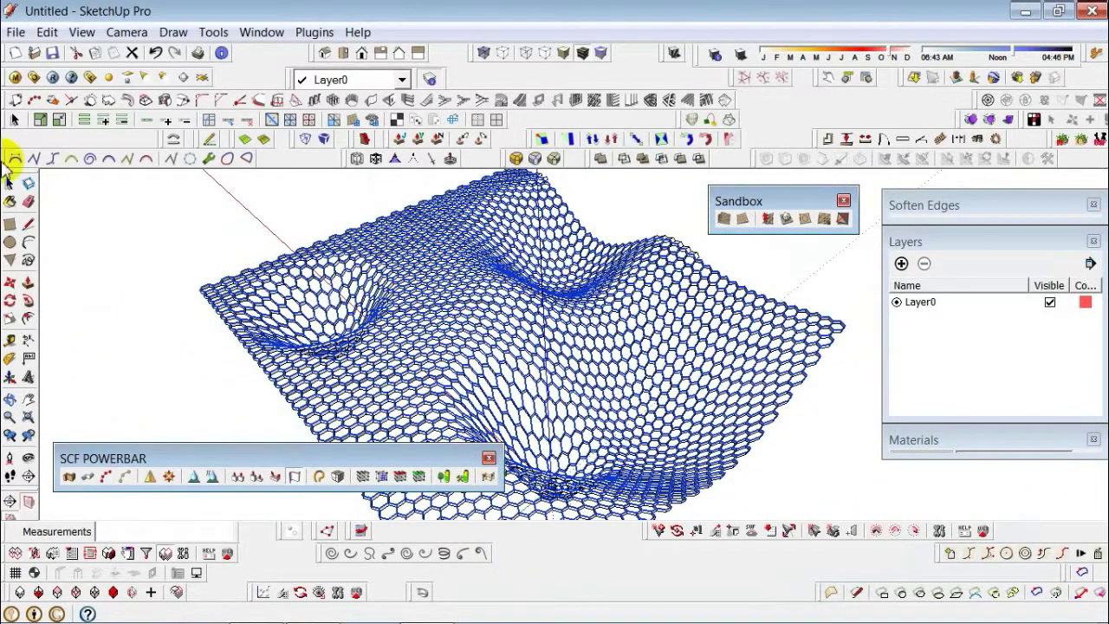
click(10, 184)
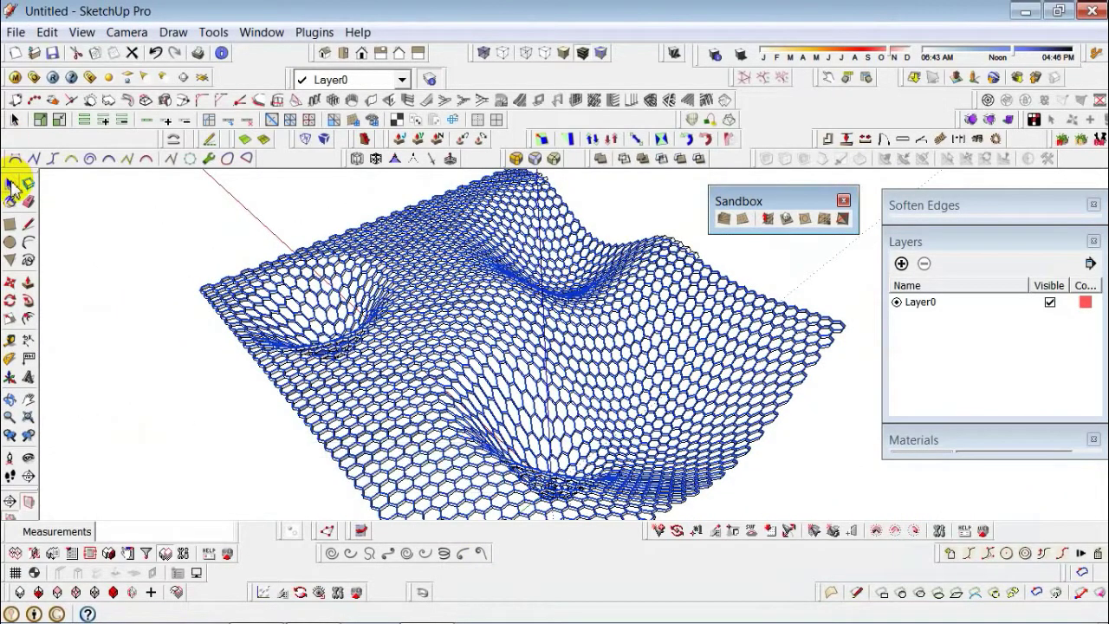
click(844, 202)
Orbit and zoom to view the finished undulating honeycomb shell
mouse_move(661, 391)
middle_down()
mouse_move(910, 421)
mouse_move(770, 498)
mouse_move(713, 396)
mouse_move(706, 225)
mouse_move(522, 234)
mouse_move(525, 314)
mouse_move(502, 470)
mouse_move(472, 363)
mouse_move(821, 481)
middle_up()
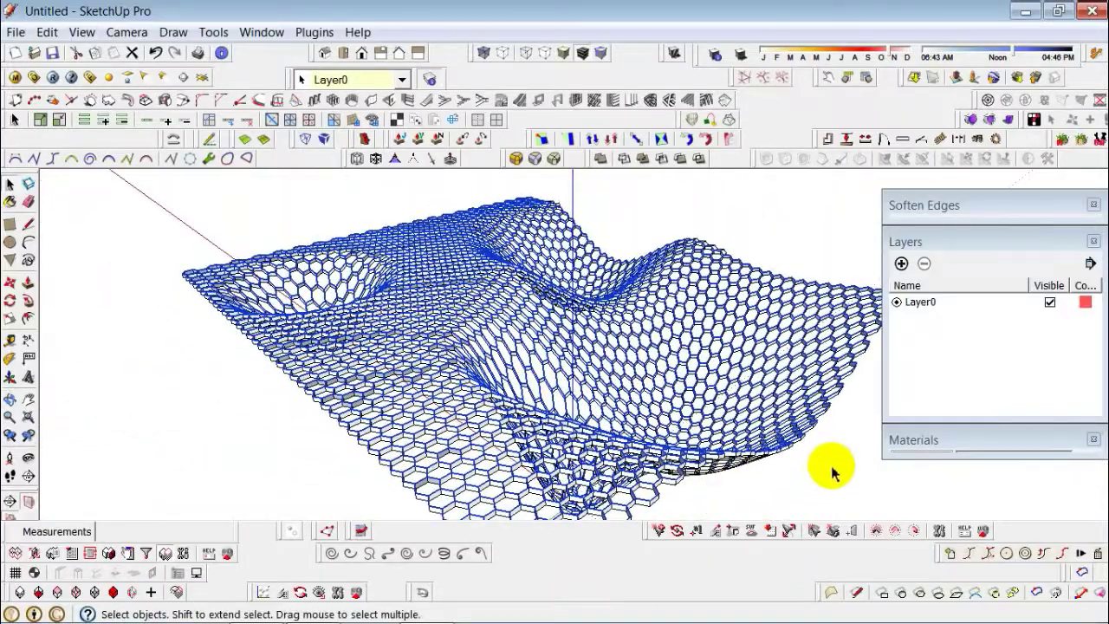
scroll(818, 466, up, 2)
scroll(806, 457, up, 2)
scroll(804, 457, up, 2)
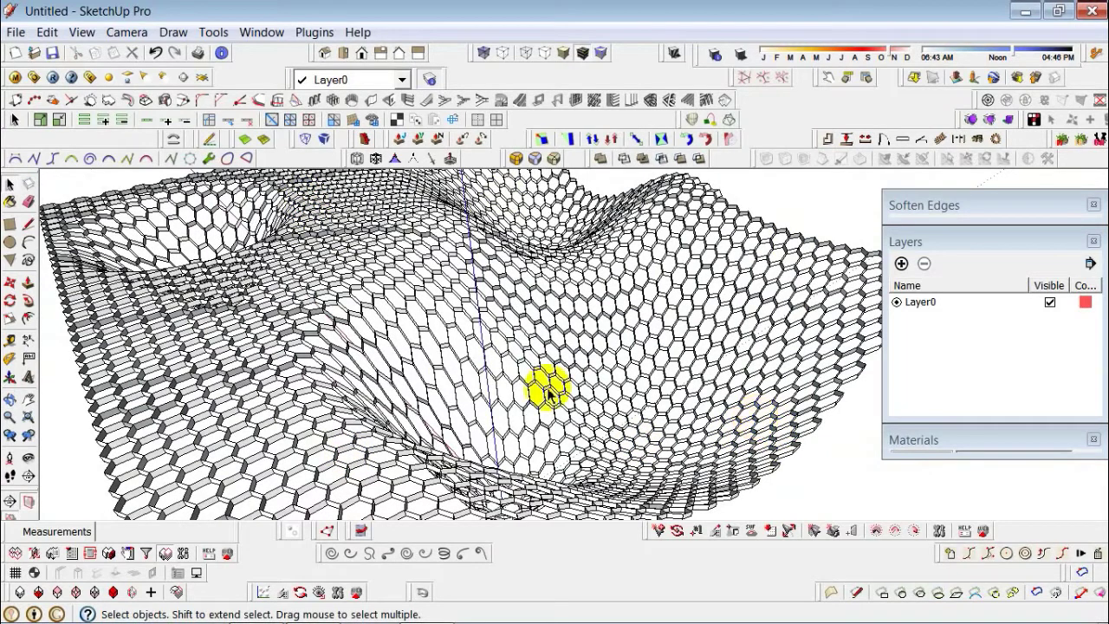
mouse_move(407, 610)
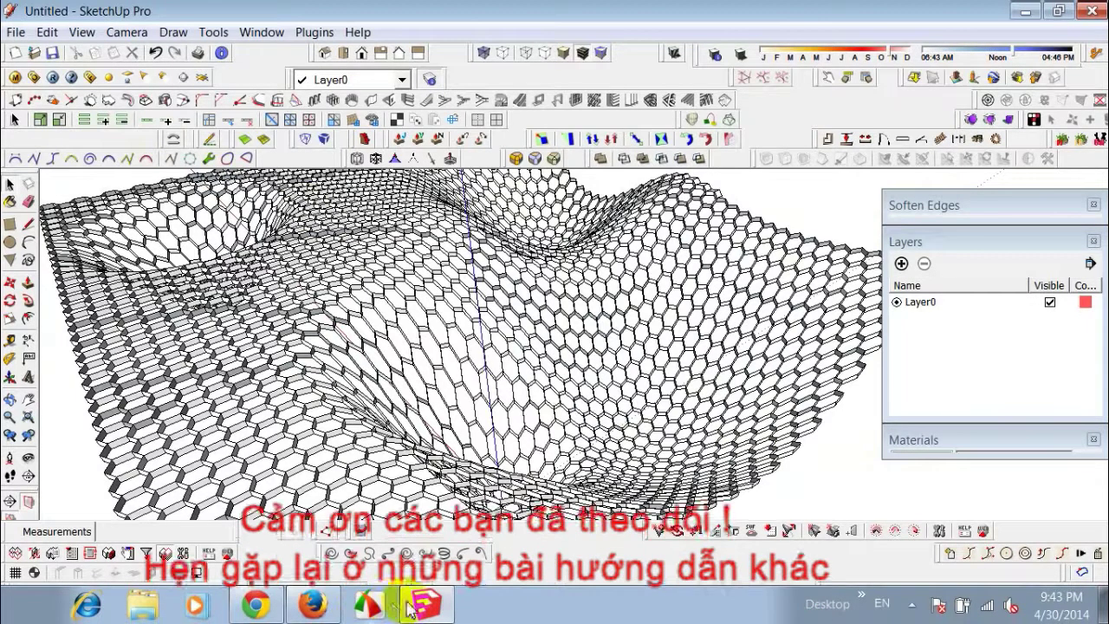
click(911, 604)
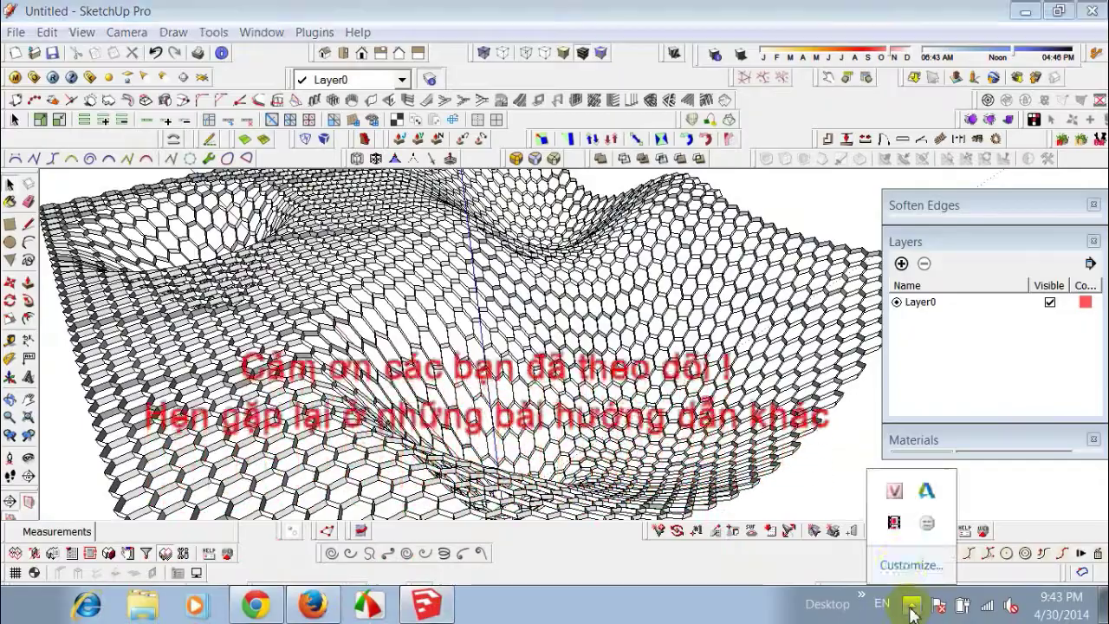